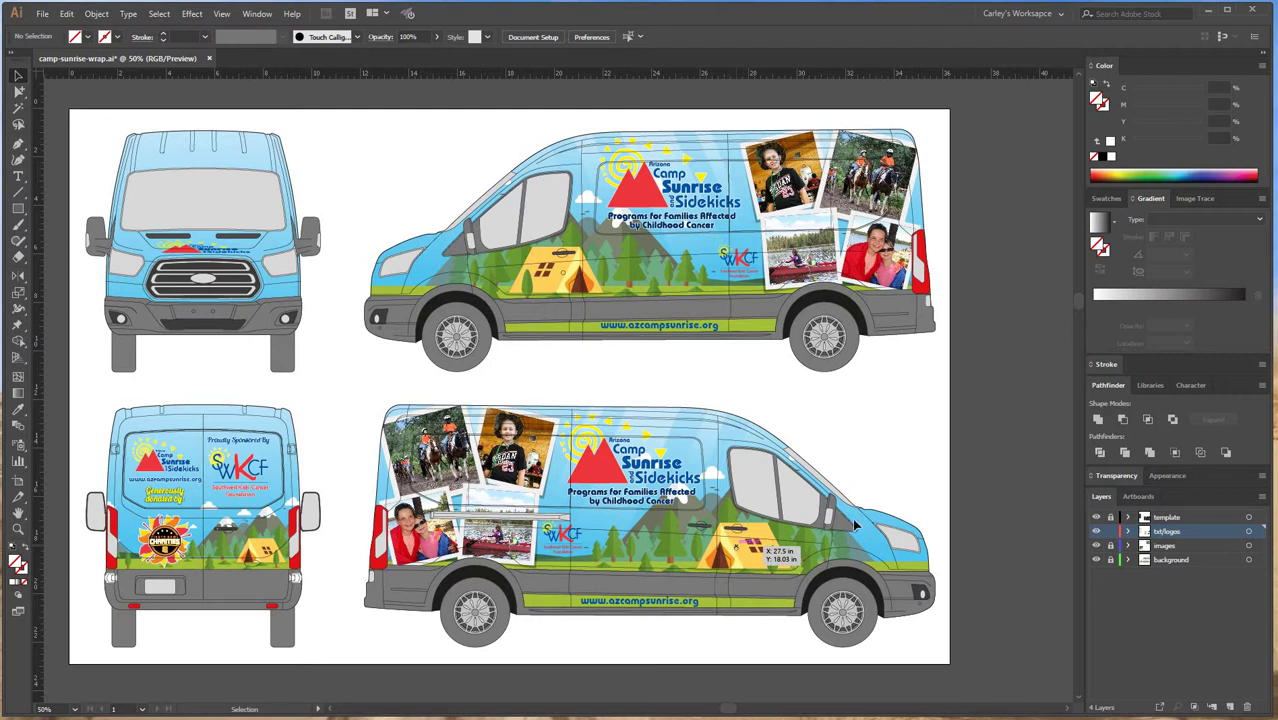
# Inspect the artwork on the background layer and the images layer by hiding and showing each one.
pyautogui.moveTo(1020, 530)
pyautogui.mouseDown()
pyautogui.moveTo(1008, 492)
pyautogui.moveTo(1030, 510)
pyautogui.mouseUp()
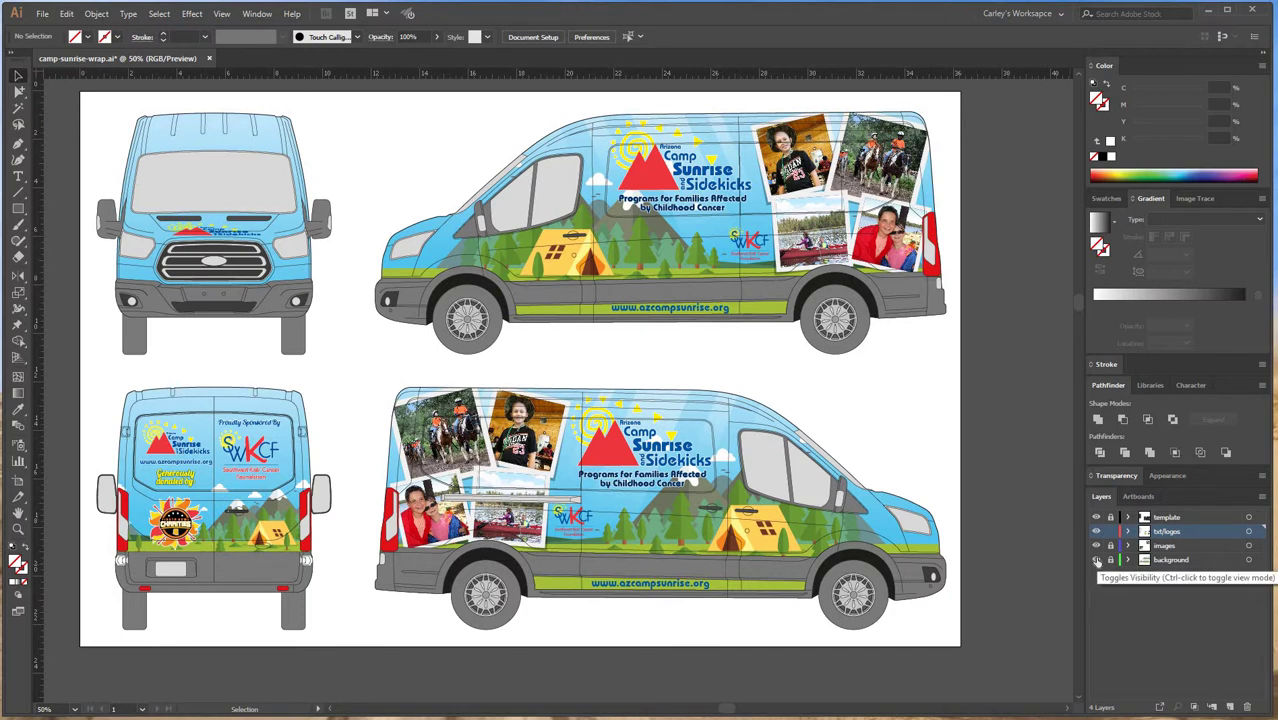
pyautogui.click(1096, 561)
pyautogui.click(1096, 561)
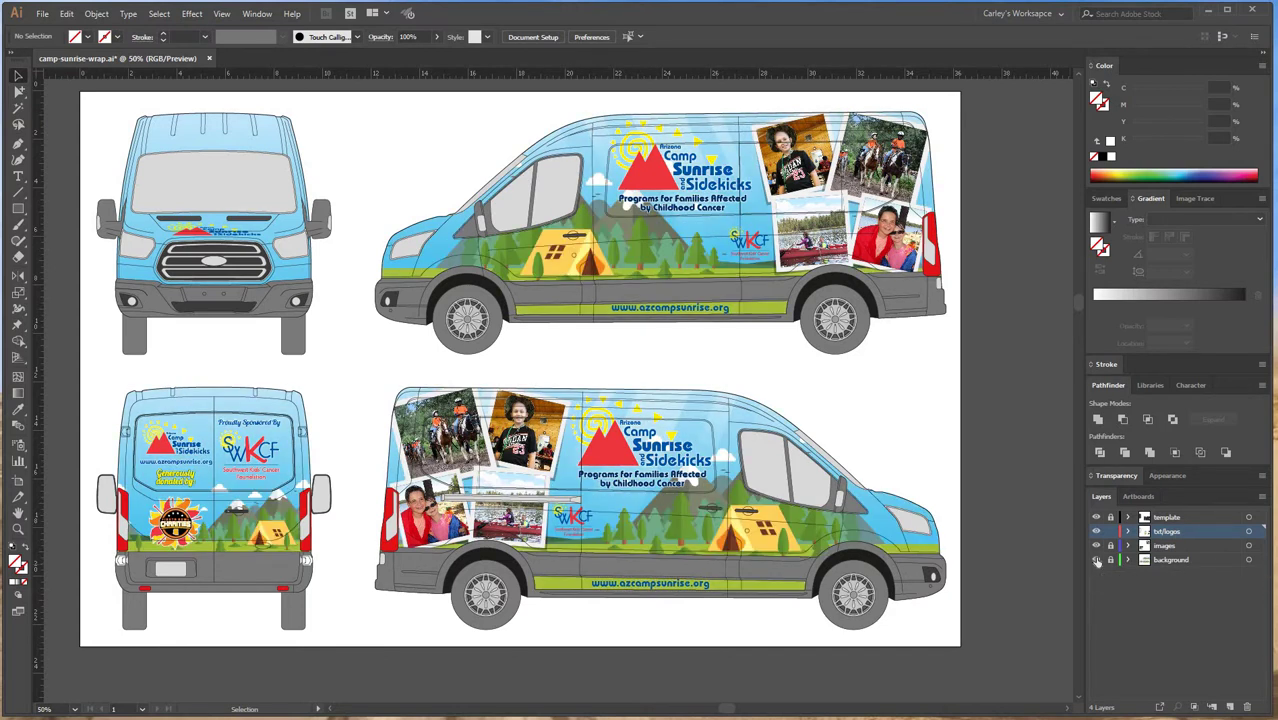
pyautogui.click(1096, 561)
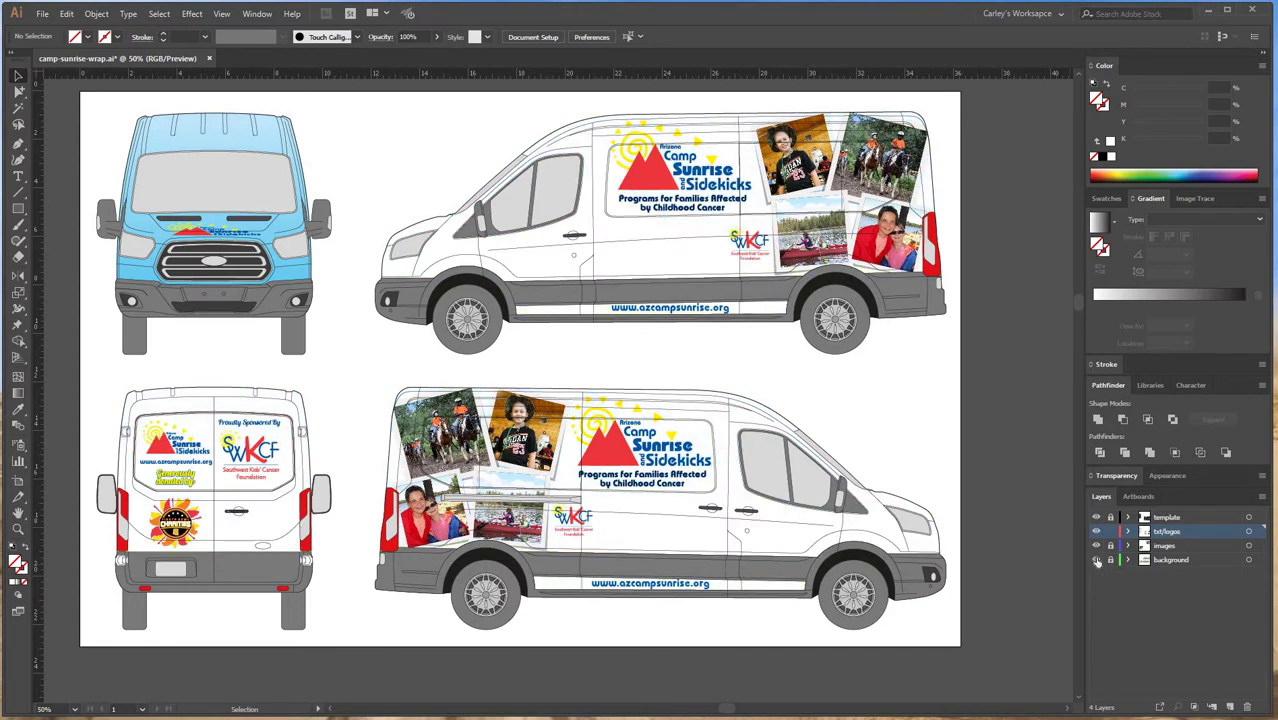
pyautogui.click(1096, 561)
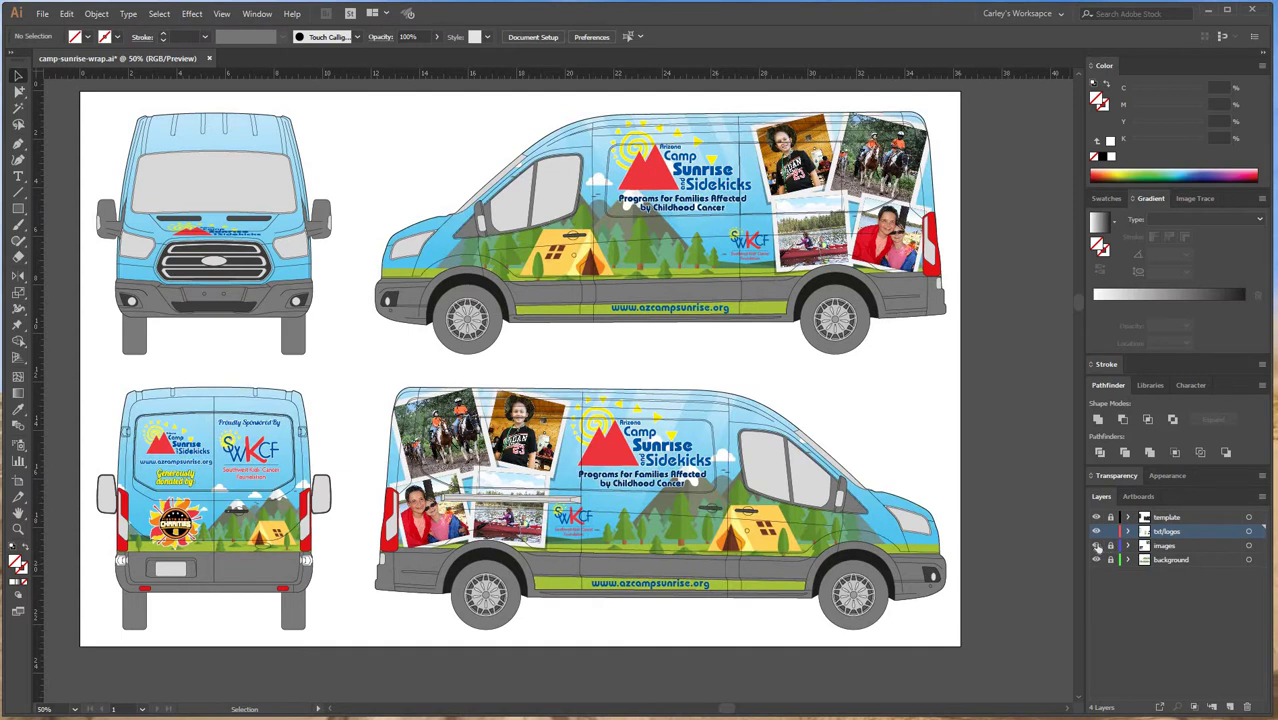
pyautogui.click(1096, 546)
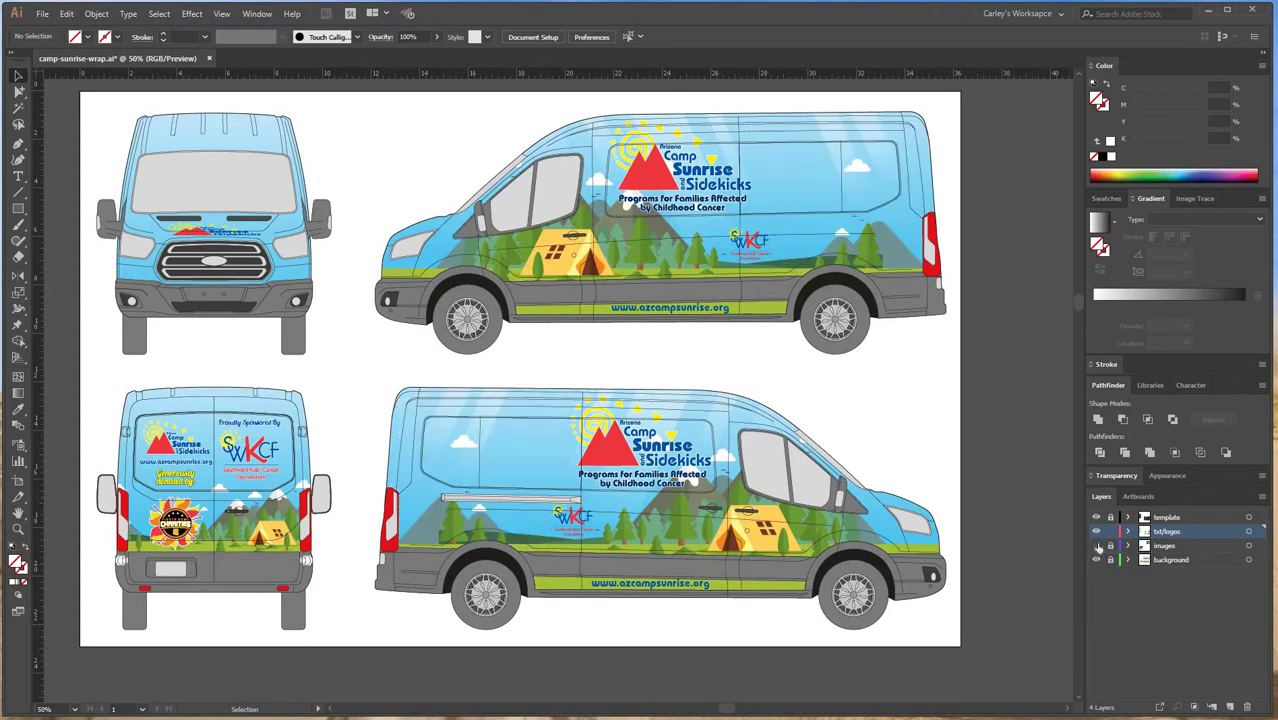
pyautogui.click(1096, 546)
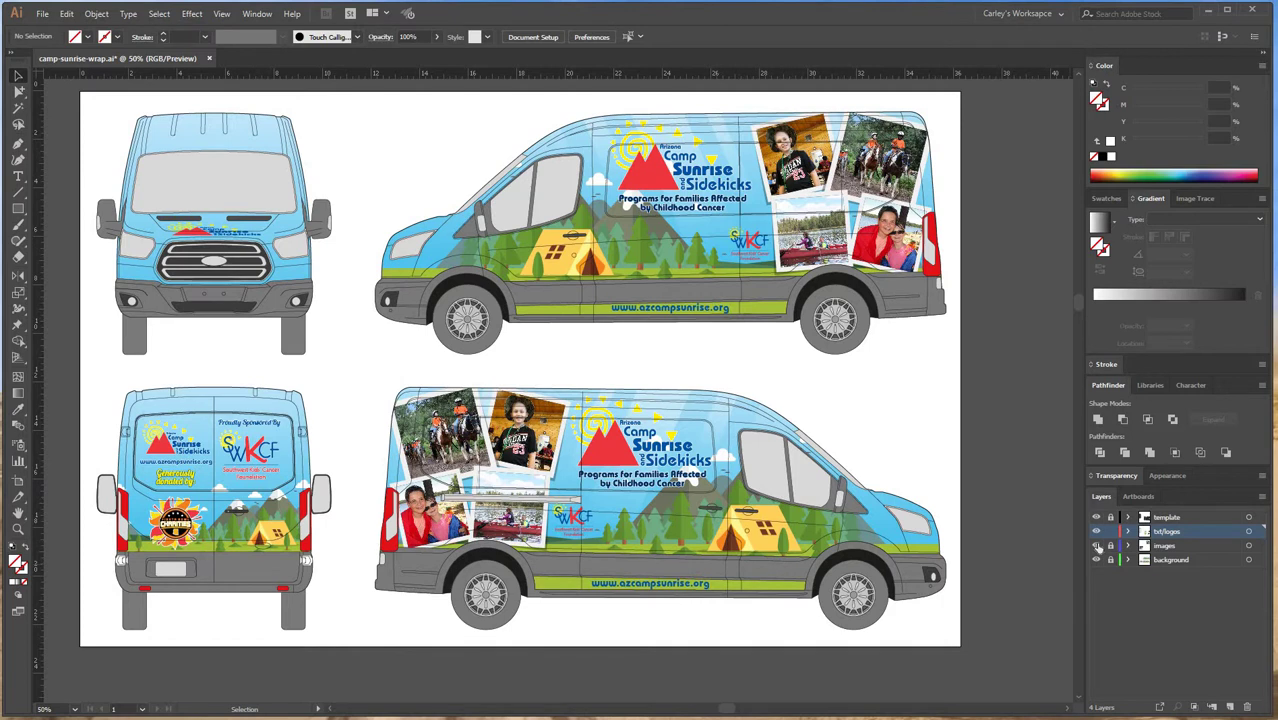
pyautogui.click(1096, 546)
pyautogui.click(1096, 546)
# Inspect the txt/logos layer and the template layer by hiding and showing each one.
pyautogui.click(1096, 531)
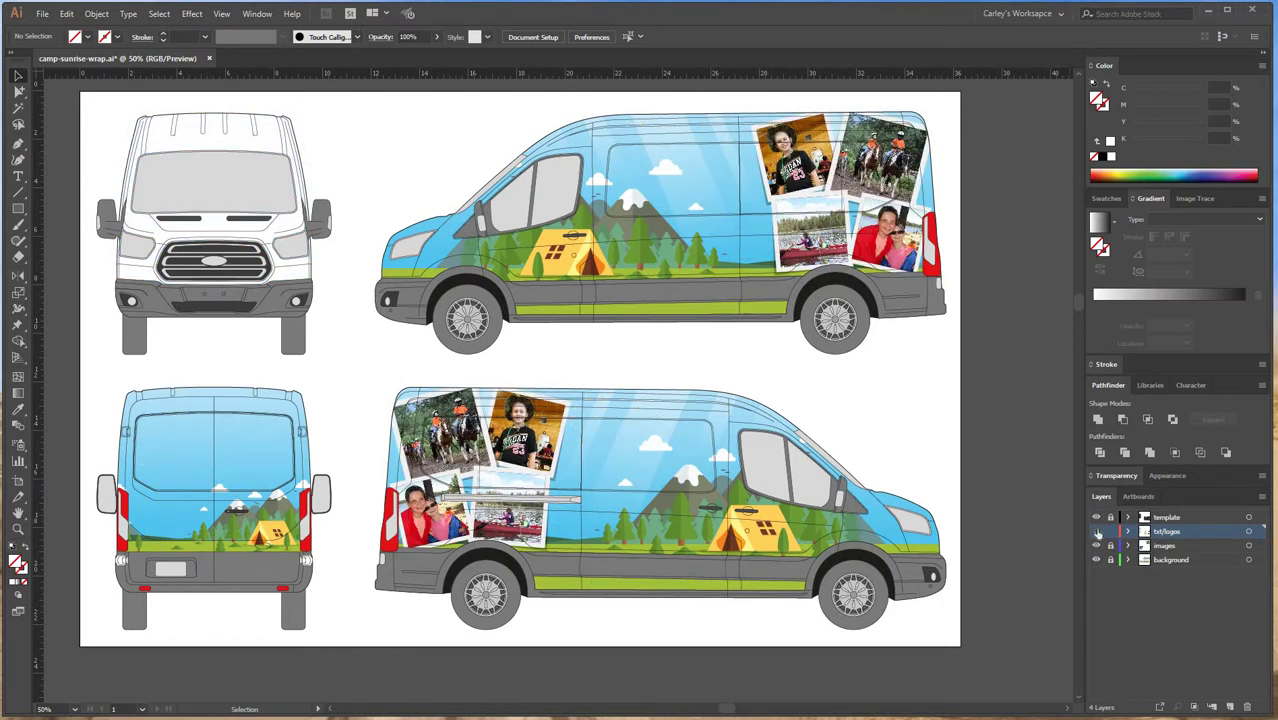
pyautogui.click(1096, 531)
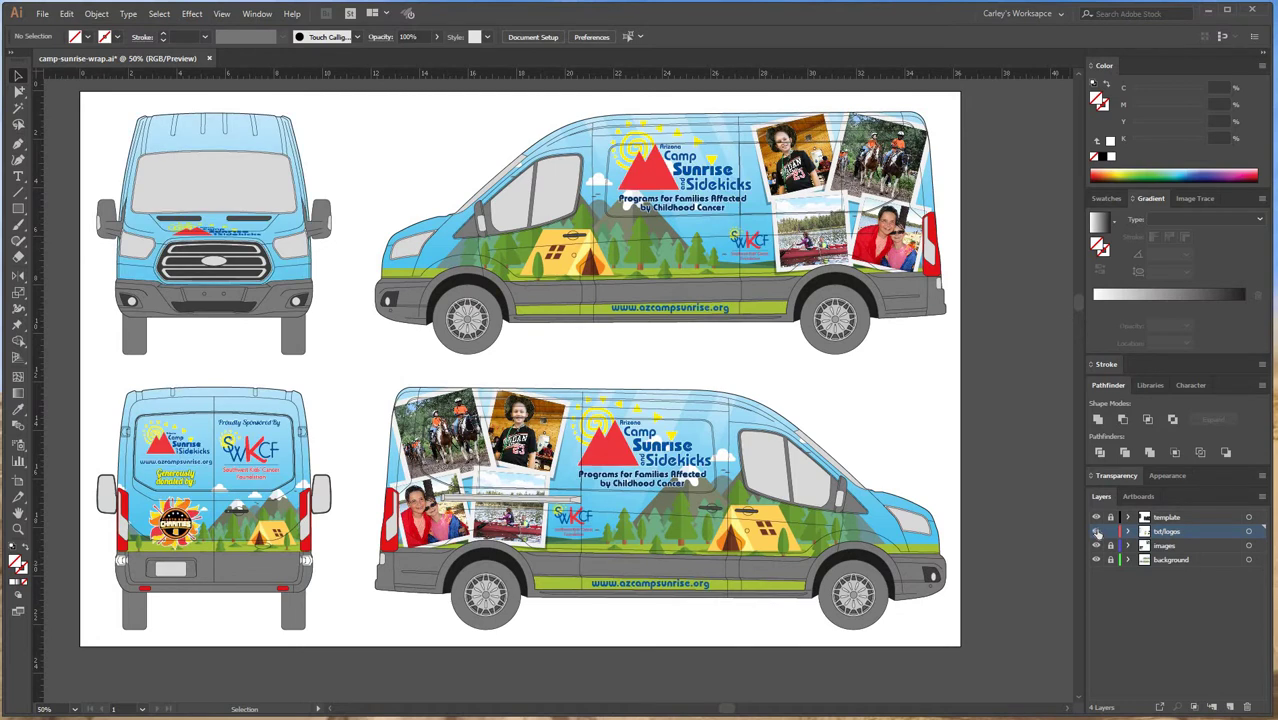
pyautogui.click(1096, 531)
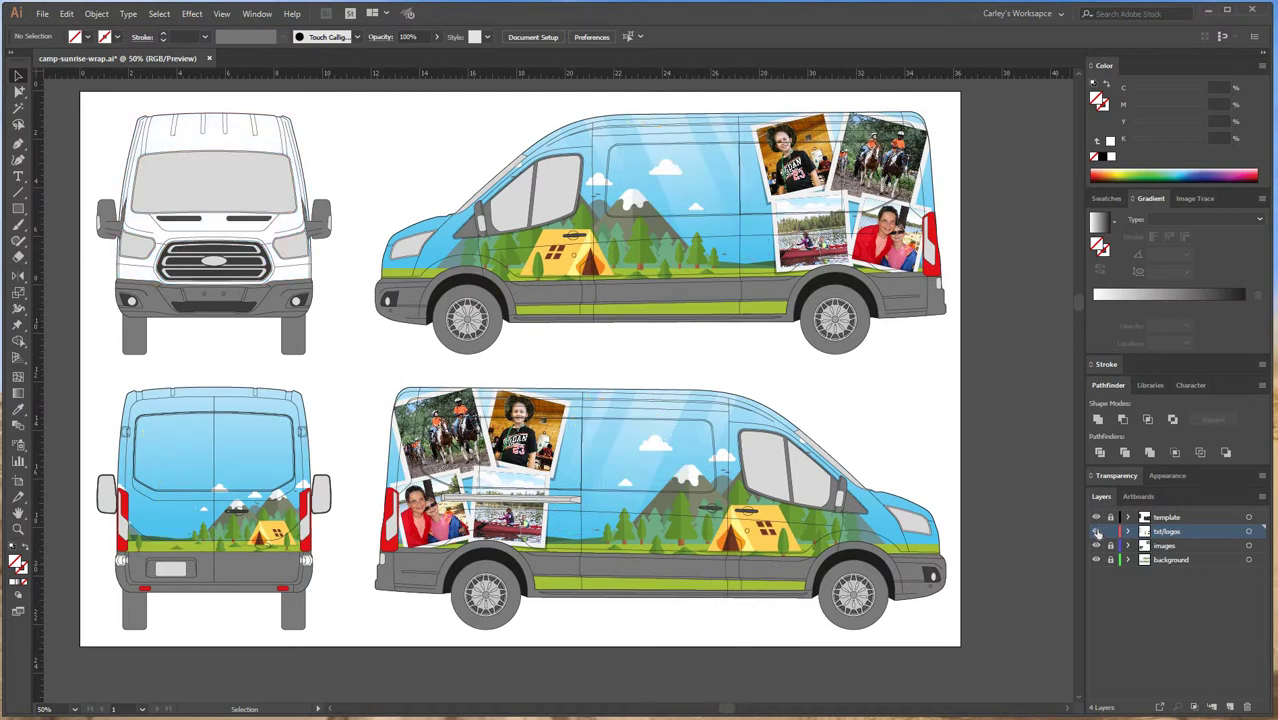
pyautogui.click(1096, 531)
pyautogui.click(1096, 517)
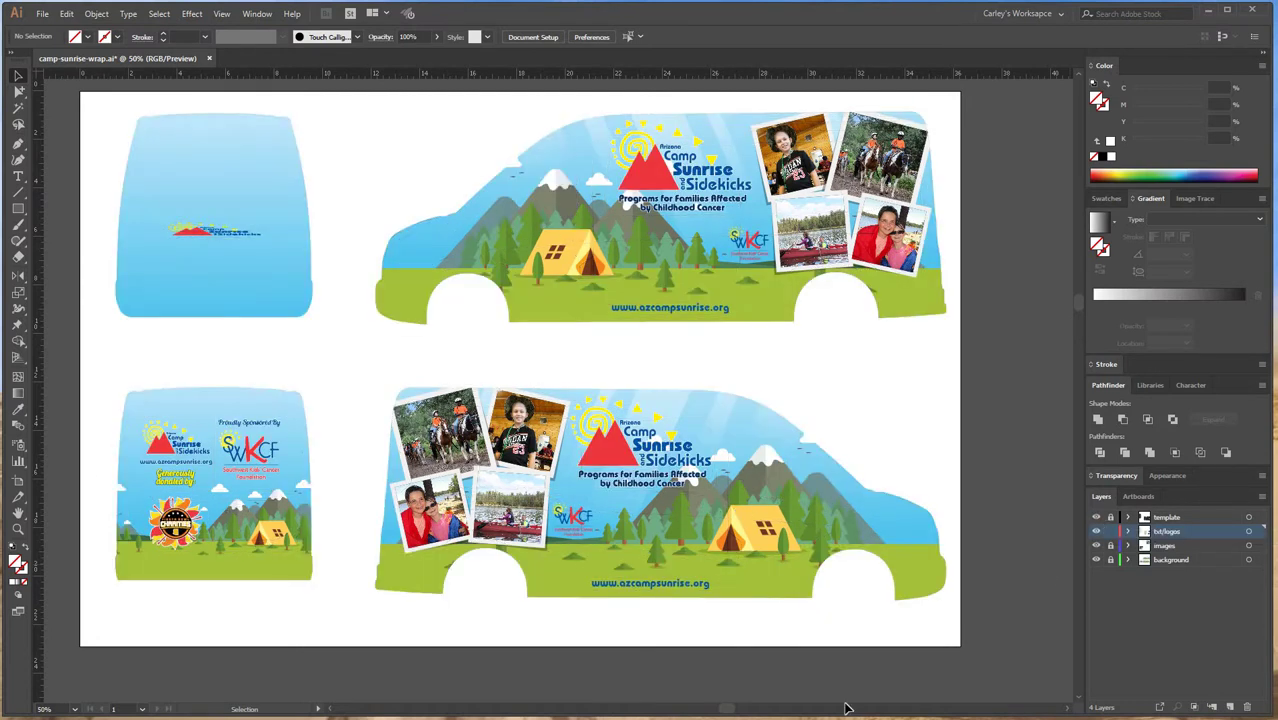
pyautogui.click(1096, 517)
# Keep the template, images and background layers locked and make the unlocked txt/logos layer active.
pyautogui.click(1110, 517)
pyautogui.click(1110, 545)
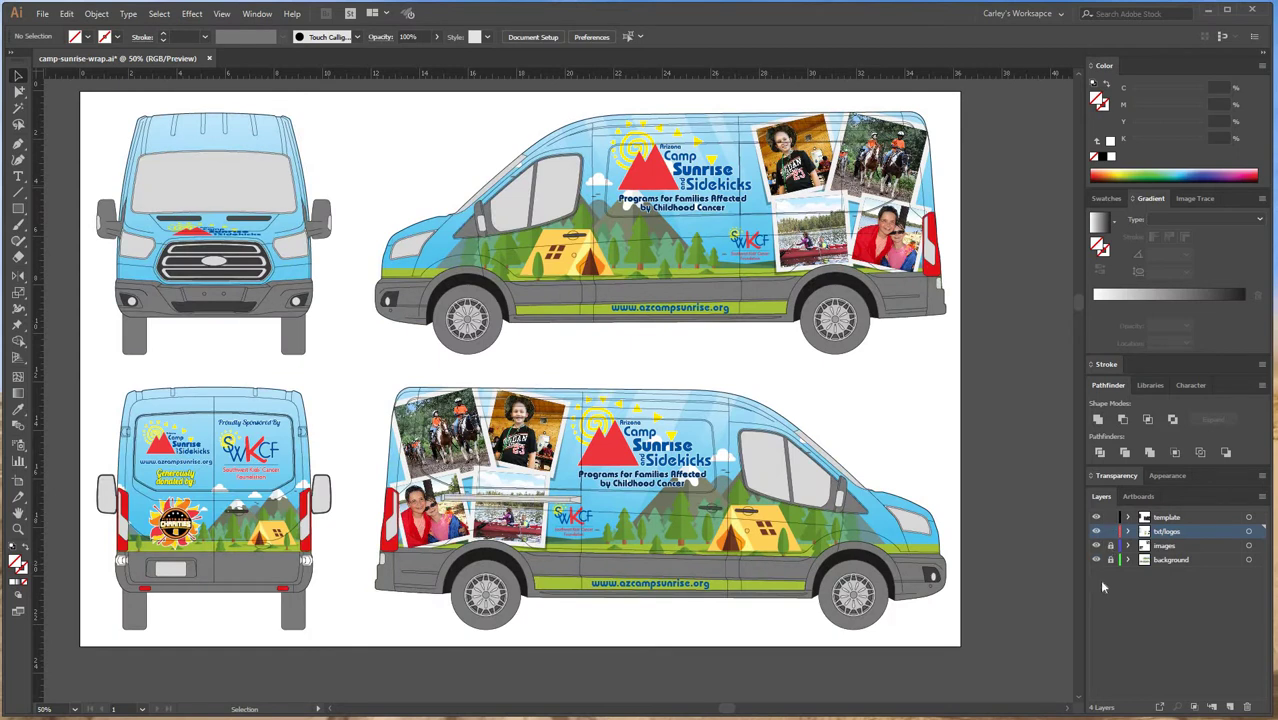
pyautogui.click(1110, 559)
pyautogui.click(1110, 517)
pyautogui.click(1110, 545)
pyautogui.click(1175, 533)
# Select all artwork on the txt/logos layer and convert its text to outlines.
pyautogui.hotkey('ctrl', '-')
pyautogui.hotkey('ctrl', '=')
pyautogui.hotkey('ctrl', 'a')
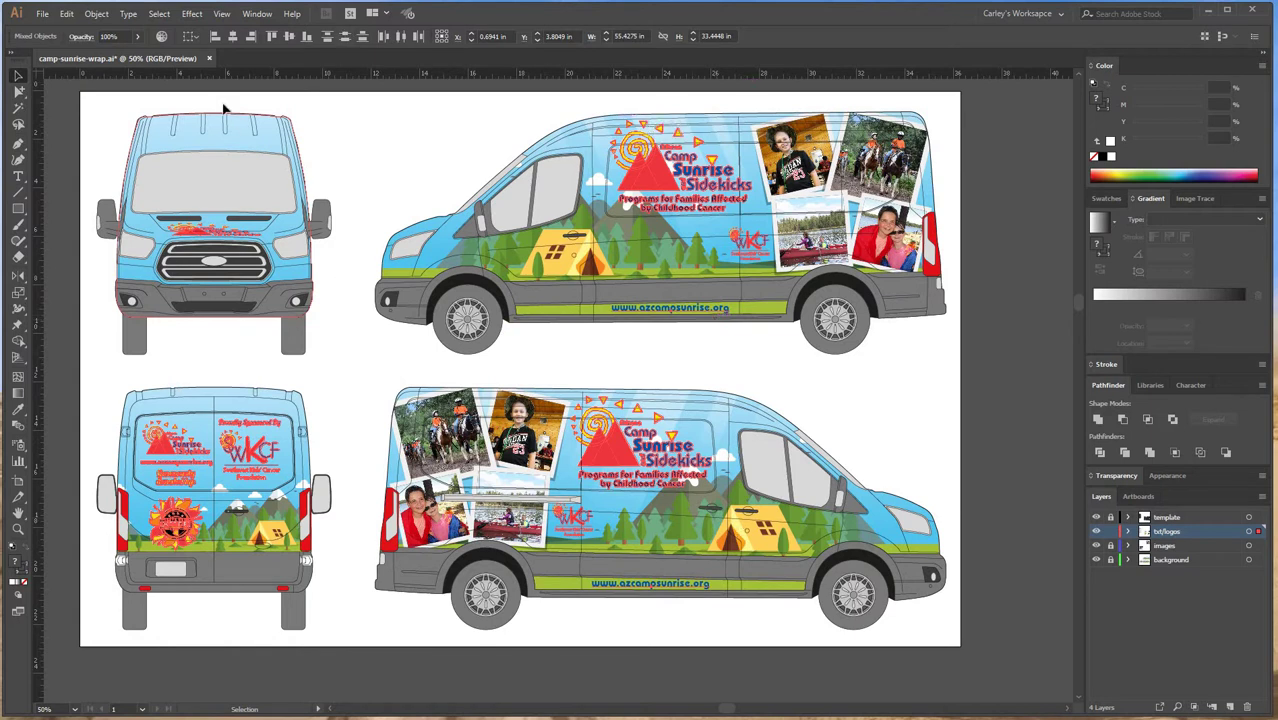
pyautogui.click(128, 14)
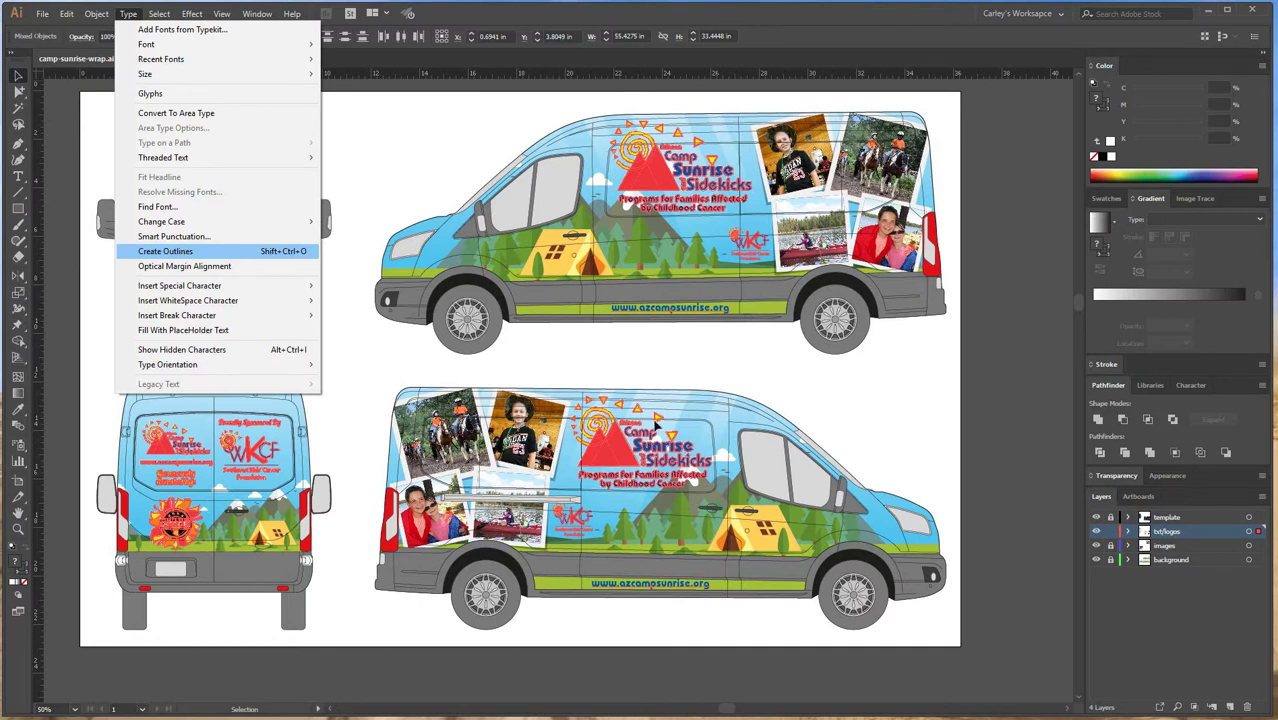
pyautogui.click(181, 251)
# Check the outlined web address on the upper van side by selecting it, and deselect it.
pyautogui.click(642, 308)
pyautogui.click(642, 308)
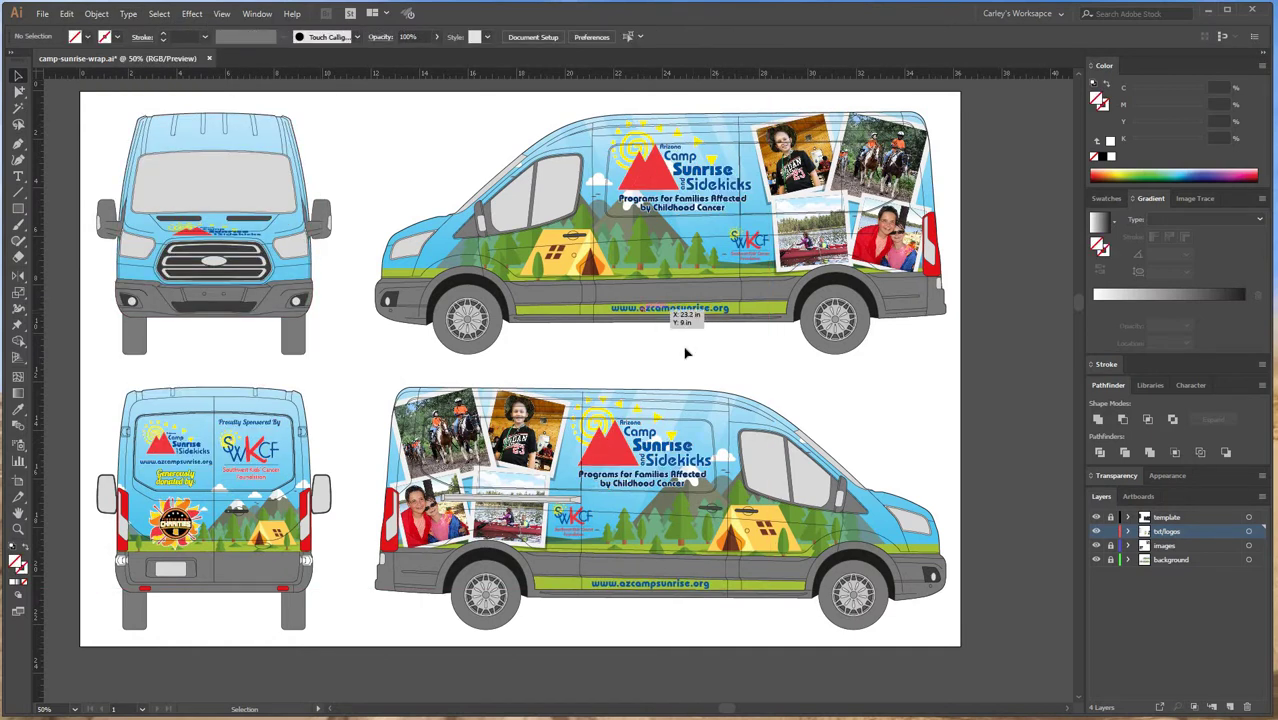
pyautogui.click(753, 334)
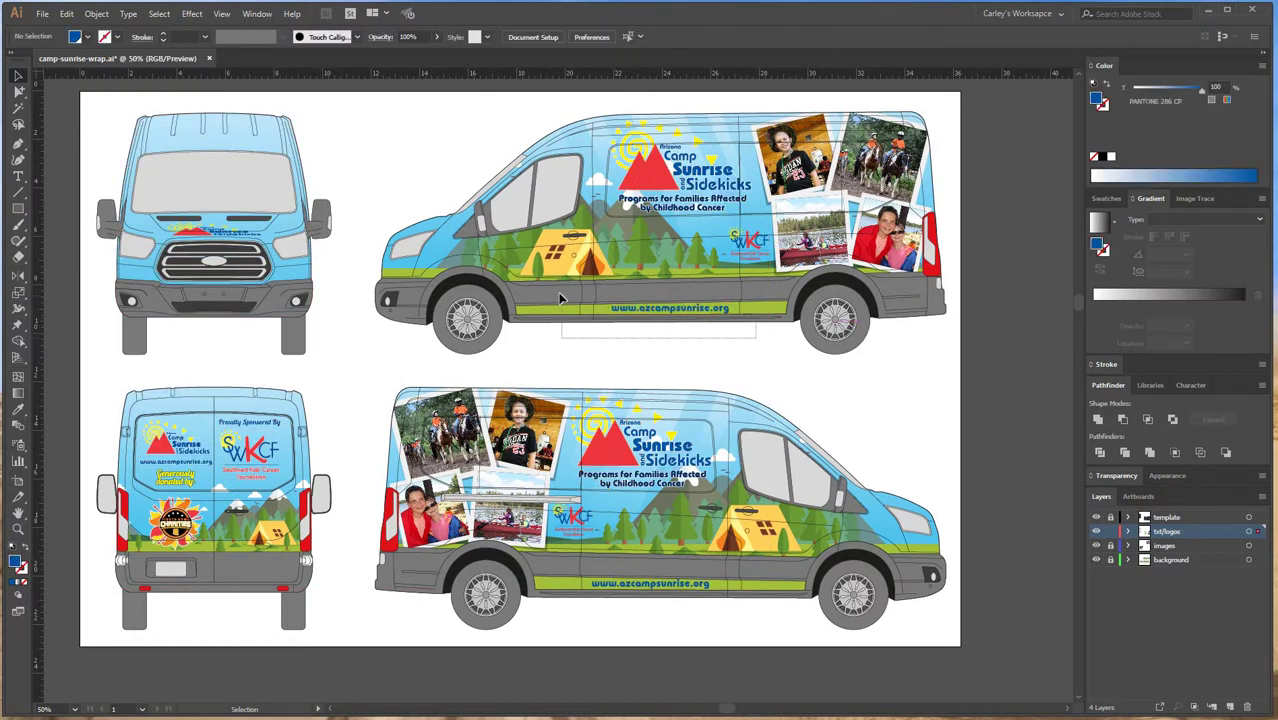
pyautogui.moveTo(505, 284); pyautogui.dragTo(912, 360)
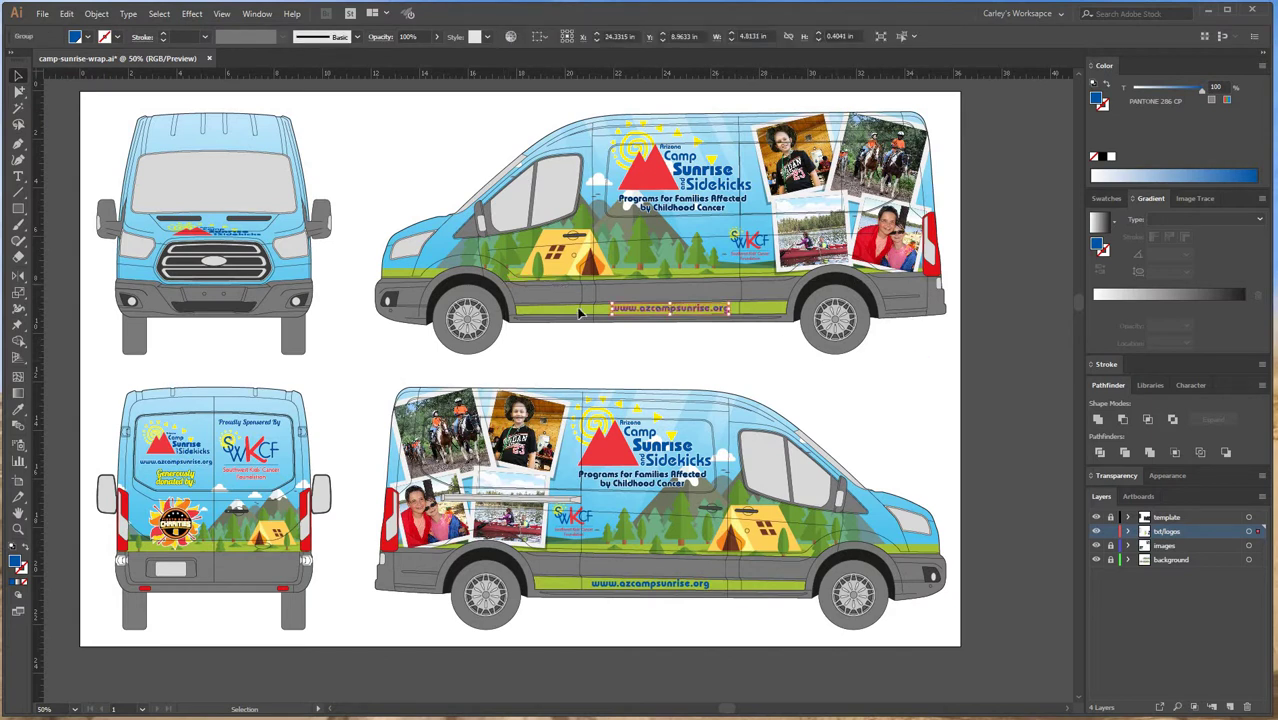
pyautogui.moveTo(774, 349); pyautogui.dragTo(523, 305)
pyautogui.click(776, 368)
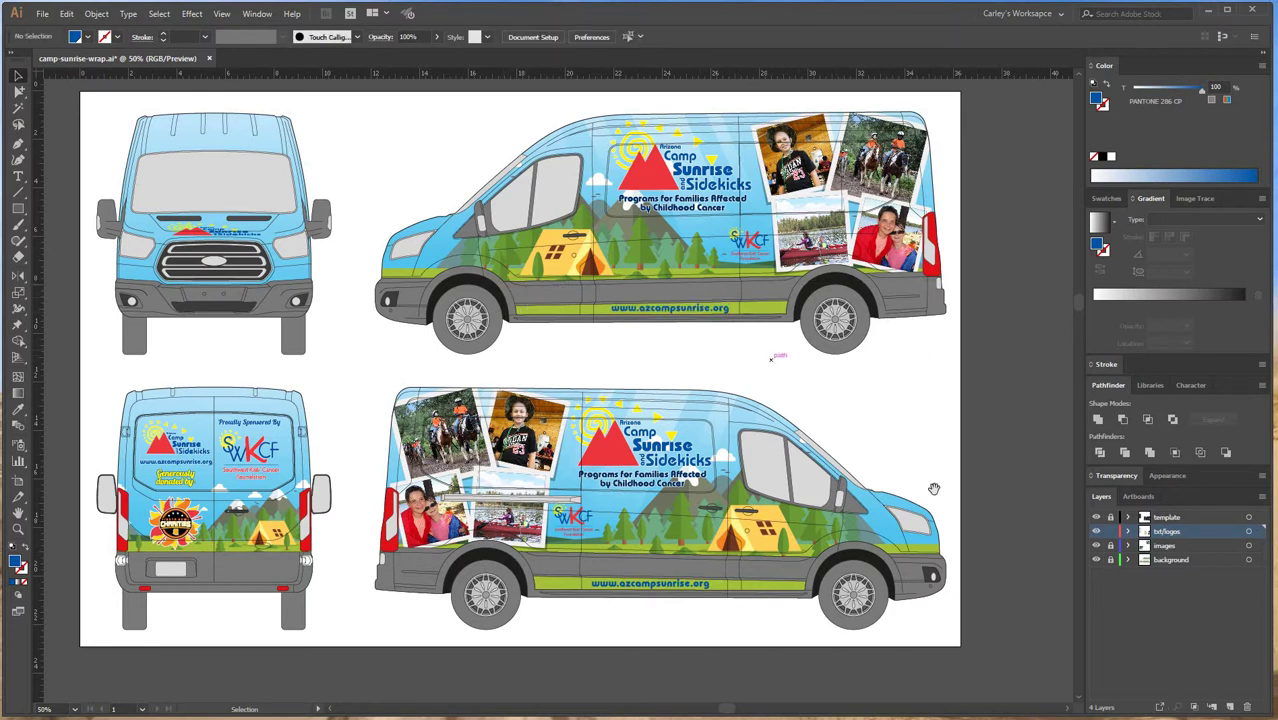
# Lock the txt/logos layer, leave only the images layer unlocked, and make it active.
pyautogui.moveTo(1010, 575); pyautogui.dragTo(912, 599)
pyautogui.click(1110, 517)
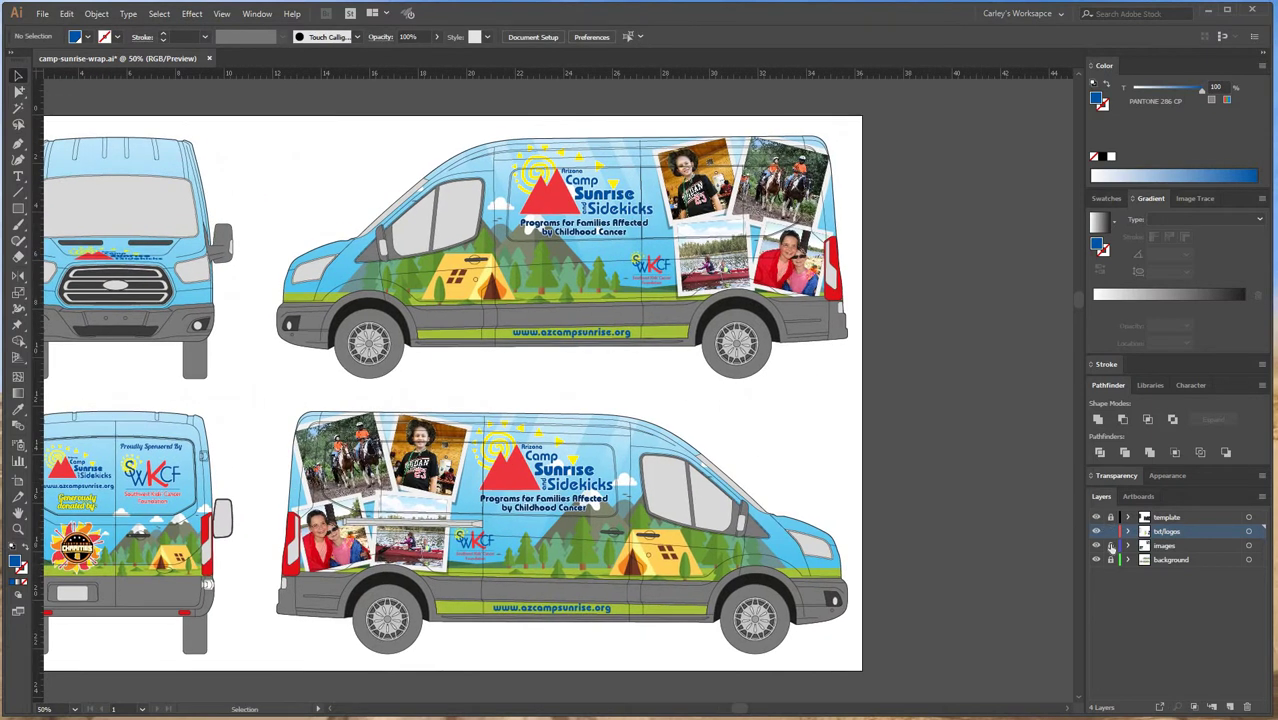
pyautogui.click(1110, 545)
pyautogui.click(1110, 560)
pyautogui.click(1110, 517)
pyautogui.click(1110, 531)
pyautogui.click(1110, 559)
pyautogui.click(1110, 545)
pyautogui.click(1175, 545)
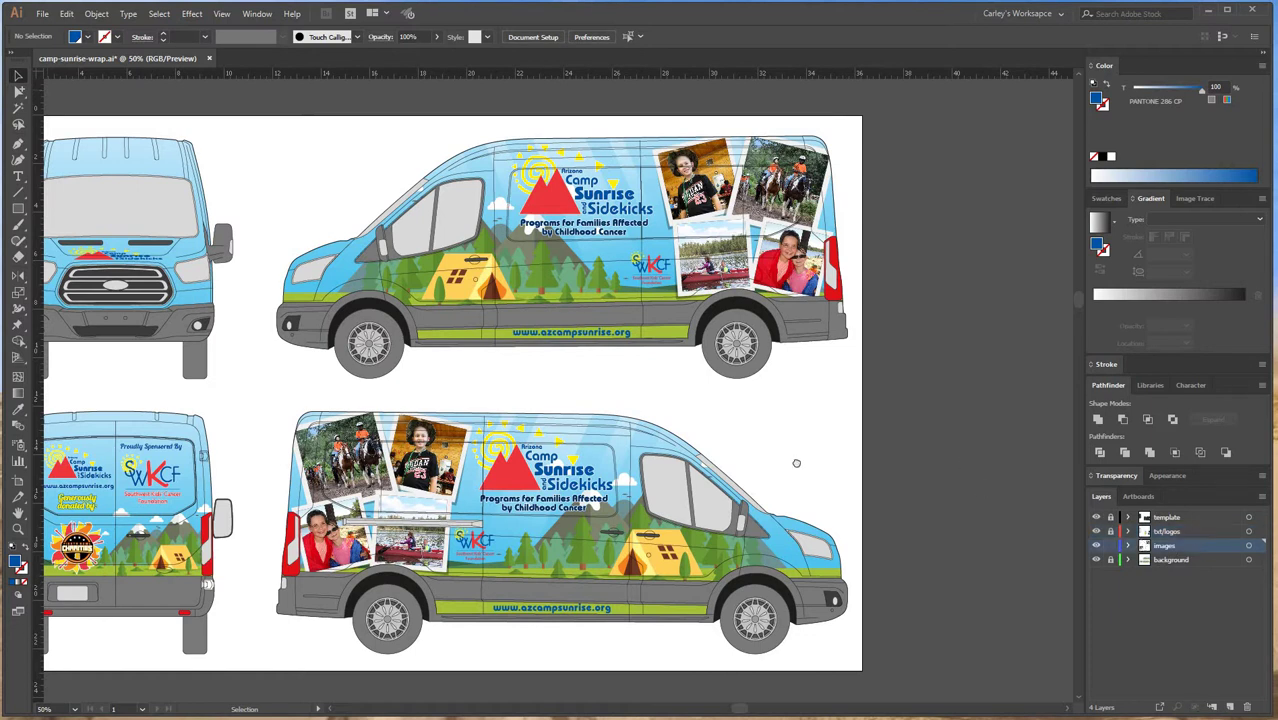
# Examine the four framed photos at the rear of the upper van side up close.
pyautogui.moveTo(684, 489); pyautogui.dragTo(472, 599)
pyautogui.hotkey('ctrl', '=')
pyautogui.hotkey('ctrl', '=')
pyautogui.hotkey('ctrl', '=')
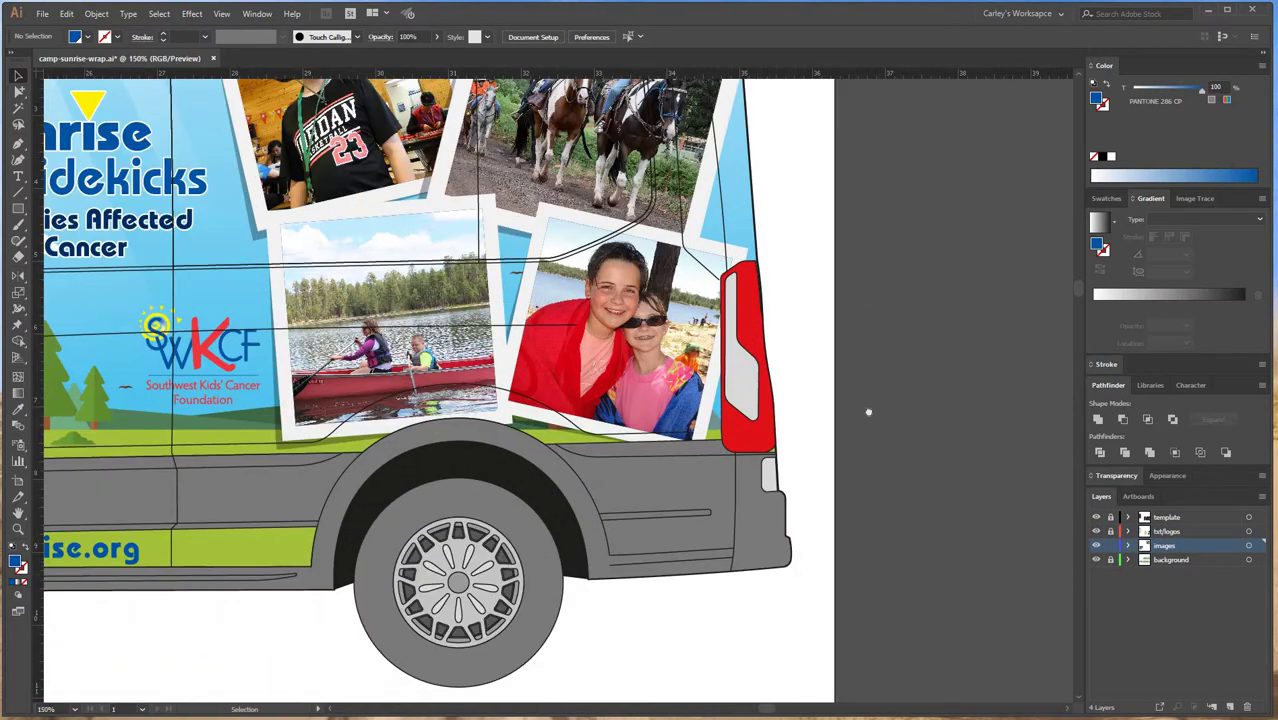
pyautogui.moveTo(853, 318); pyautogui.dragTo(867, 442)
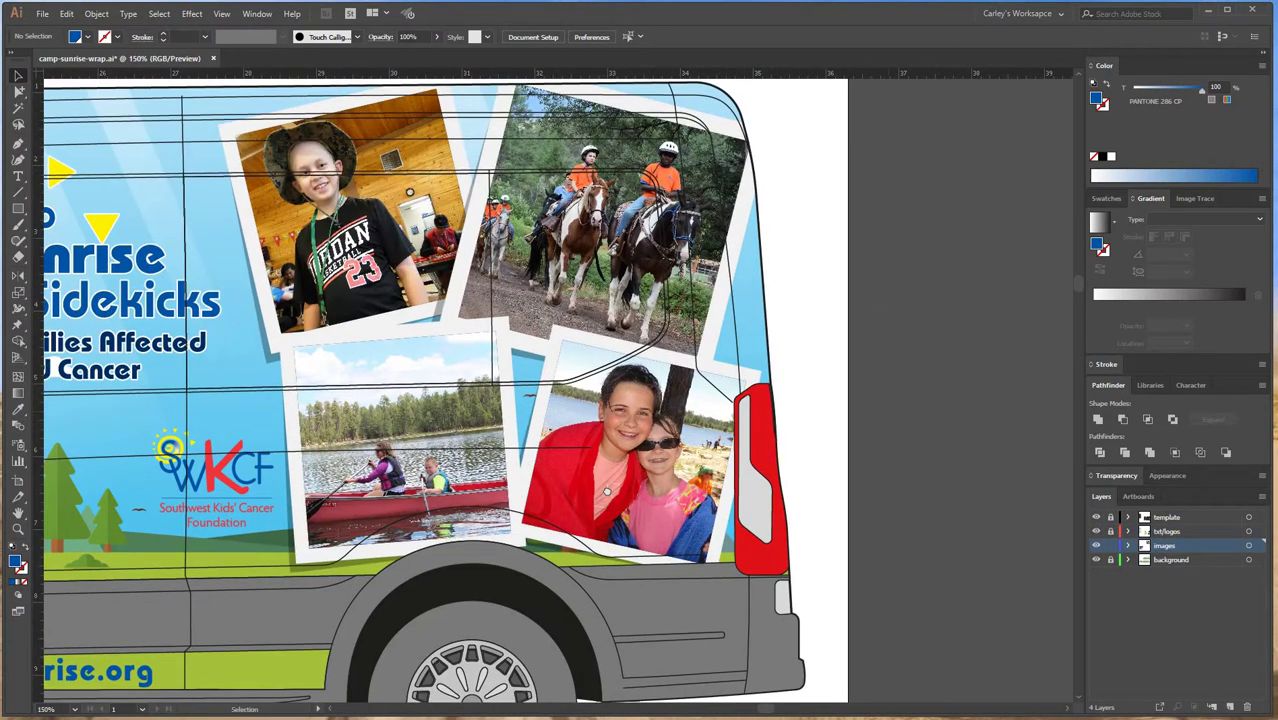
pyautogui.moveTo(209, 389); pyautogui.dragTo(205, 447)
pyautogui.hotkey('ctrl', '-')
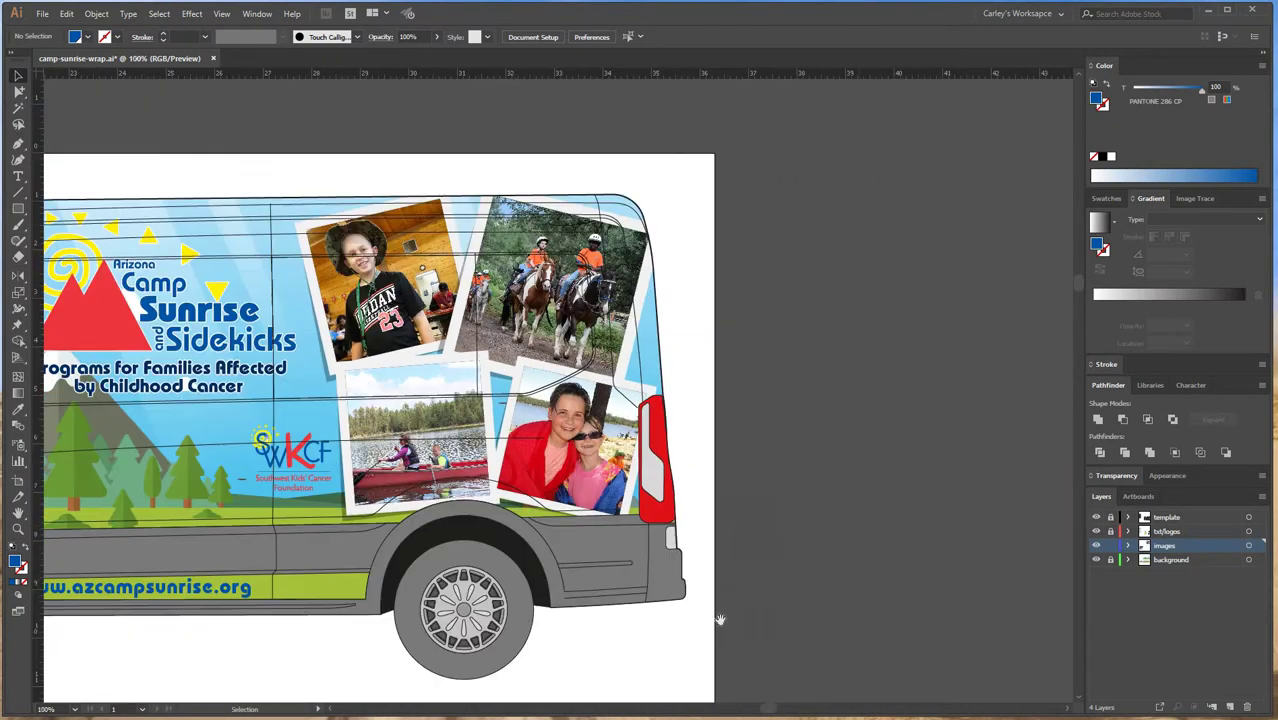
pyautogui.moveTo(300, 617); pyautogui.dragTo(636, 593)
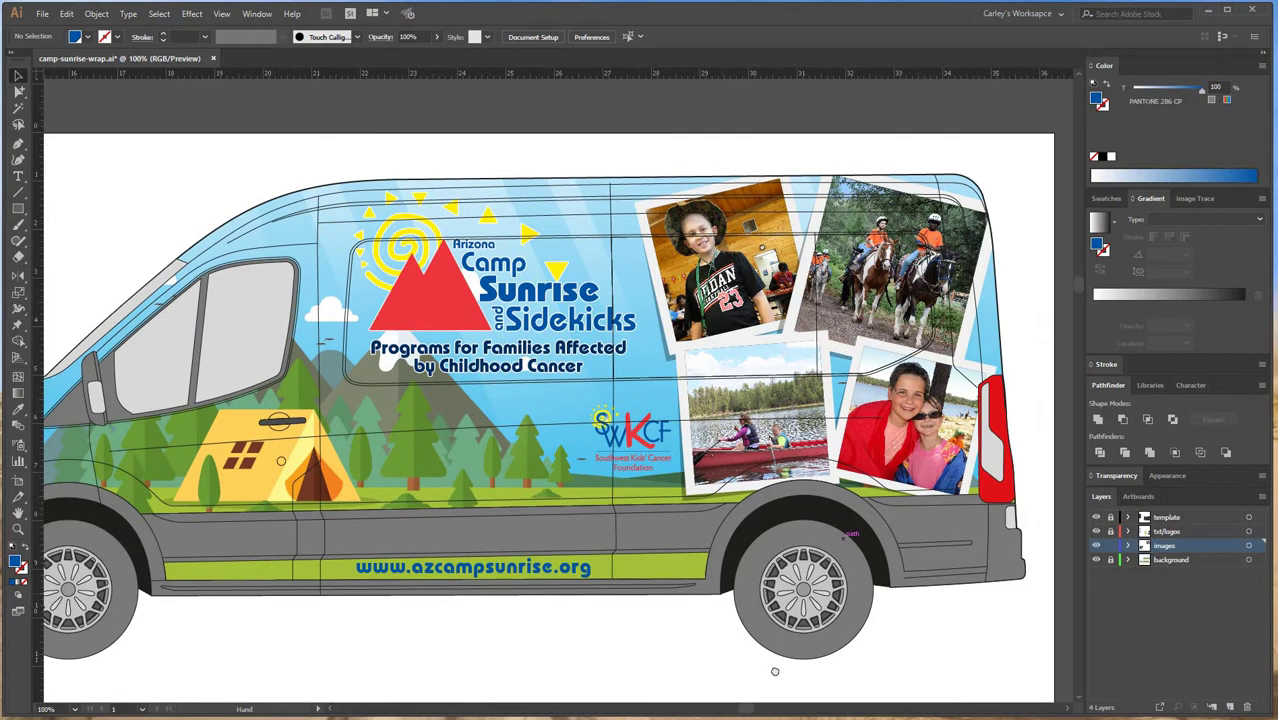
pyautogui.hscroll(5, 855, 617)
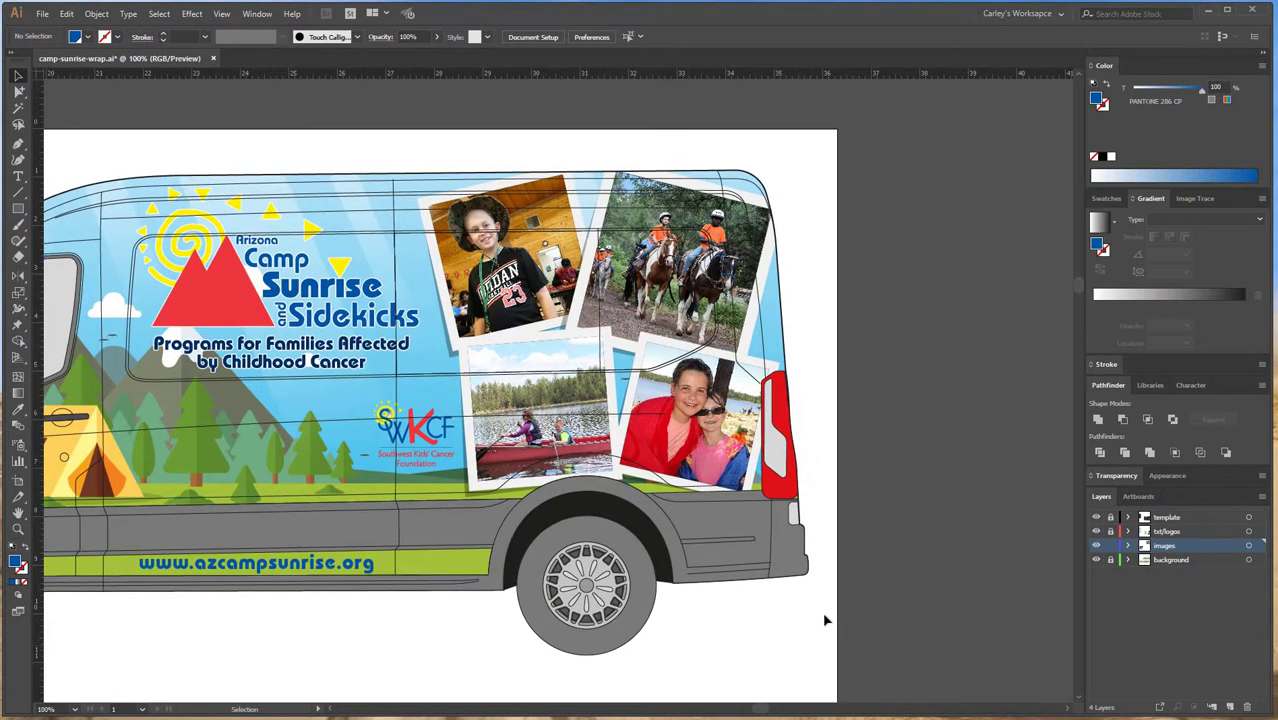
pyautogui.scroll(-1, 805, 645)
pyautogui.hotkey('ctrl', '+')
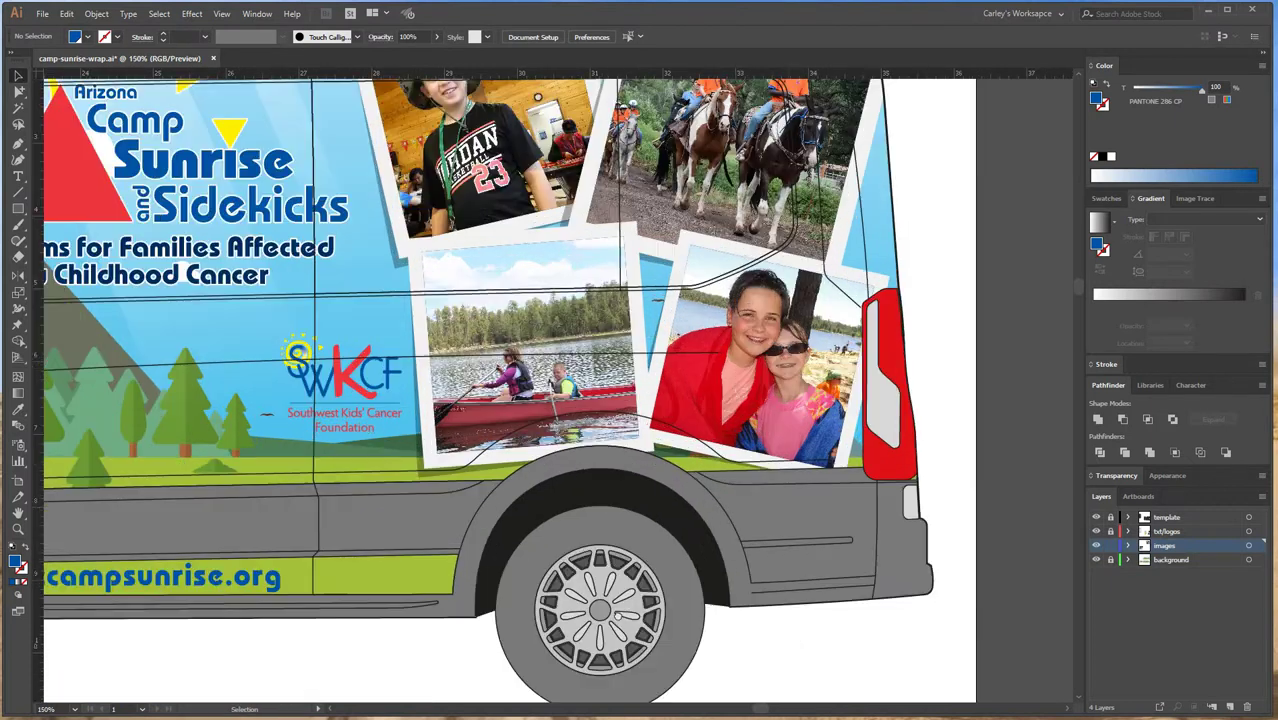
pyautogui.moveTo(1004, 294); pyautogui.dragTo(858, 411)
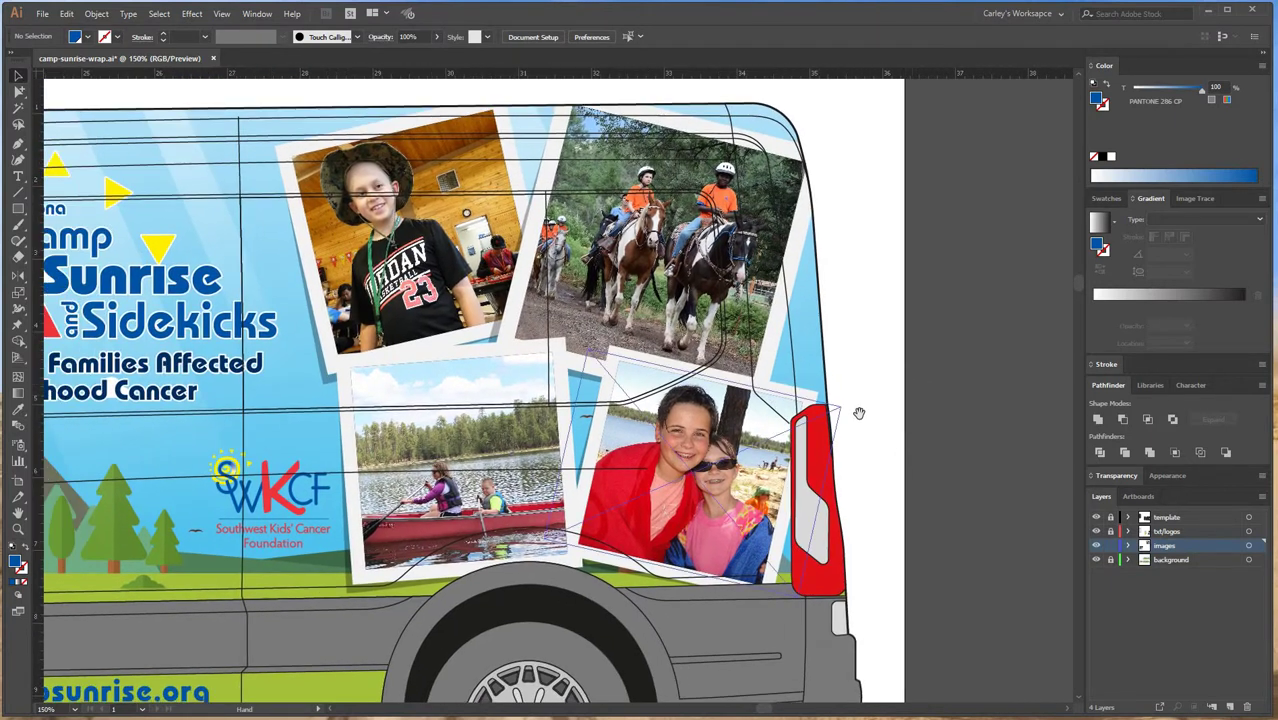
pyautogui.moveTo(935, 501); pyautogui.dragTo(887, 461)
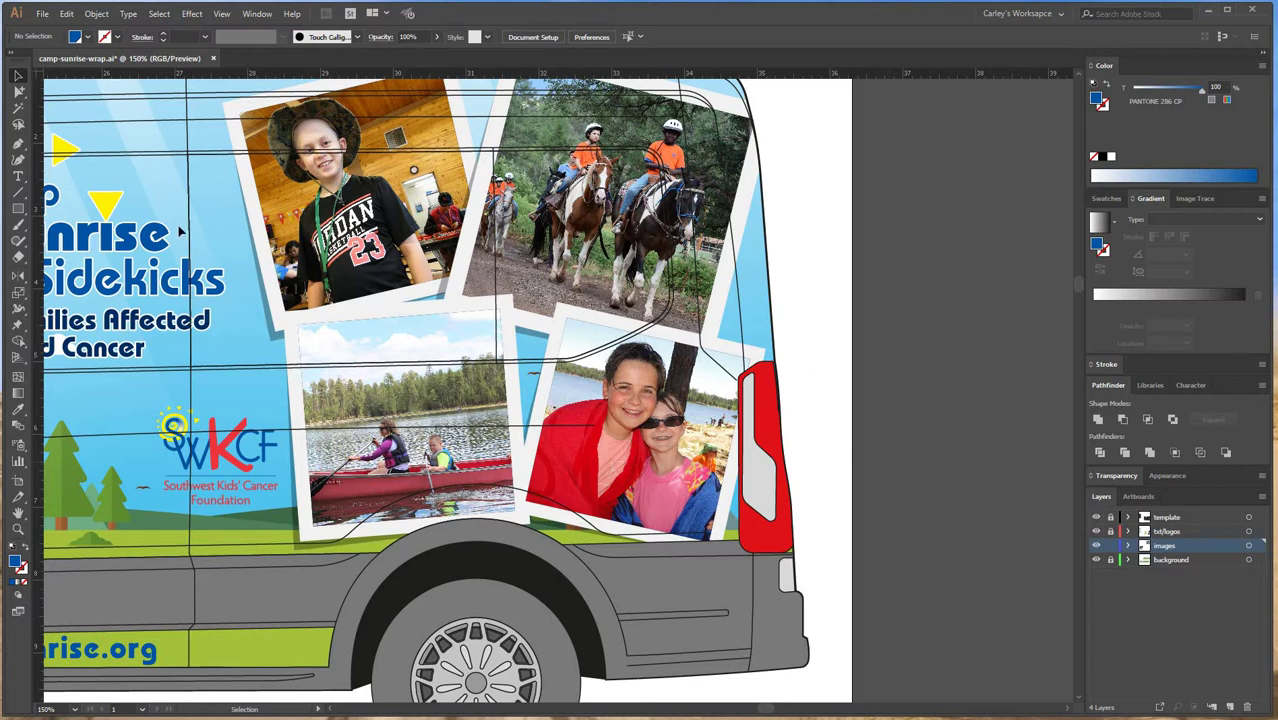
# Embed the linked photos of the camper in the hat and the horse riders, picking each with the Group Selection tool.
pyautogui.click(18, 90)
pyautogui.moveTo(21, 92); pyautogui.dragTo(69, 92)
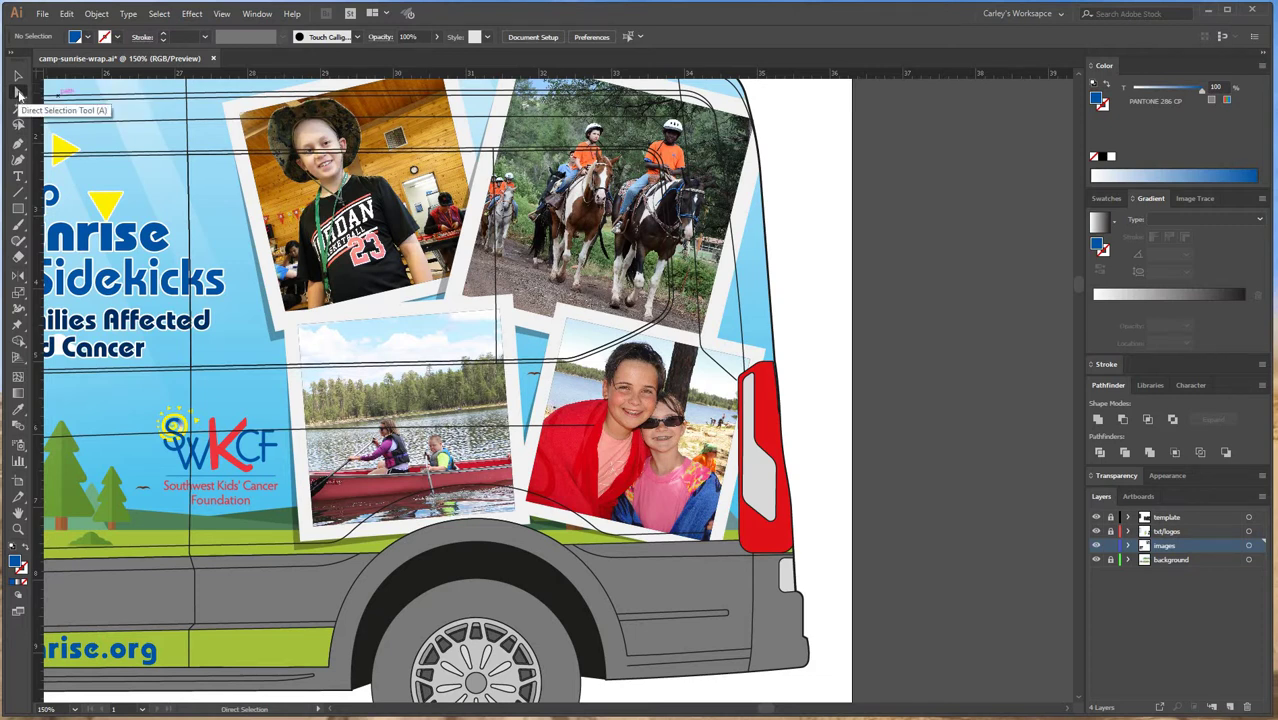
pyautogui.moveTo(18, 92); pyautogui.dragTo(72, 110)
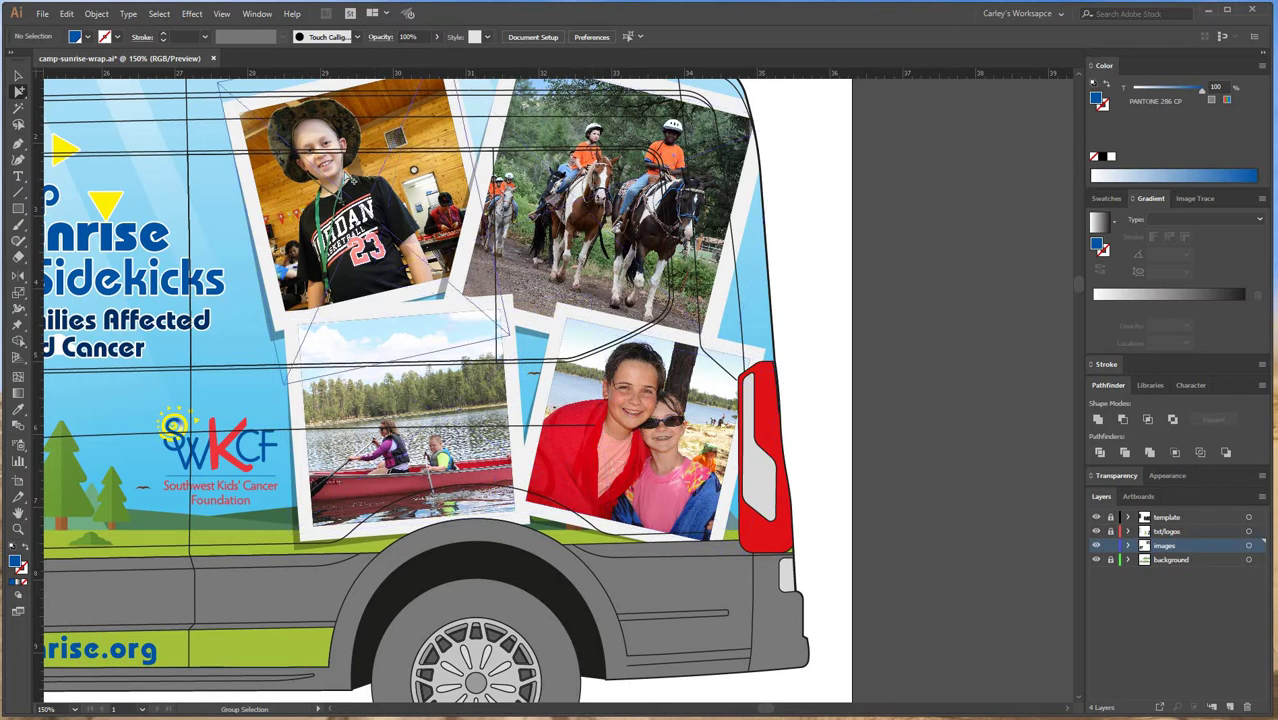
pyautogui.click(347, 178)
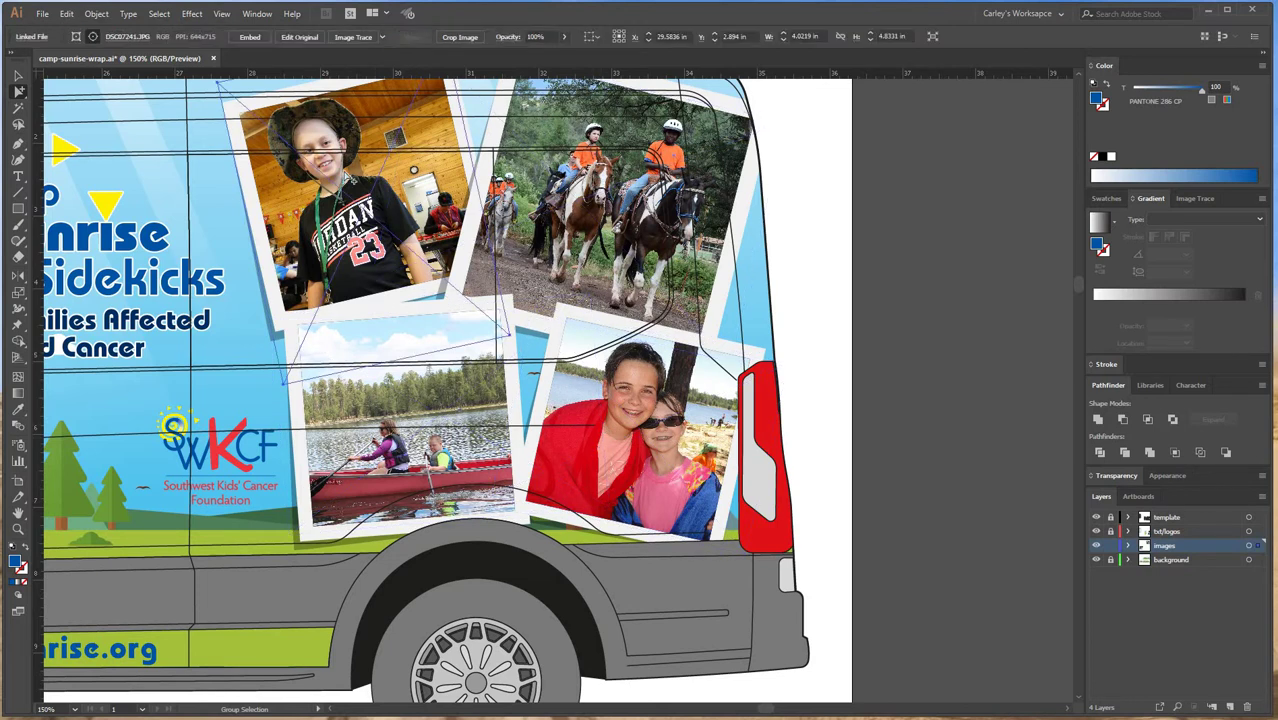
pyautogui.click(251, 39)
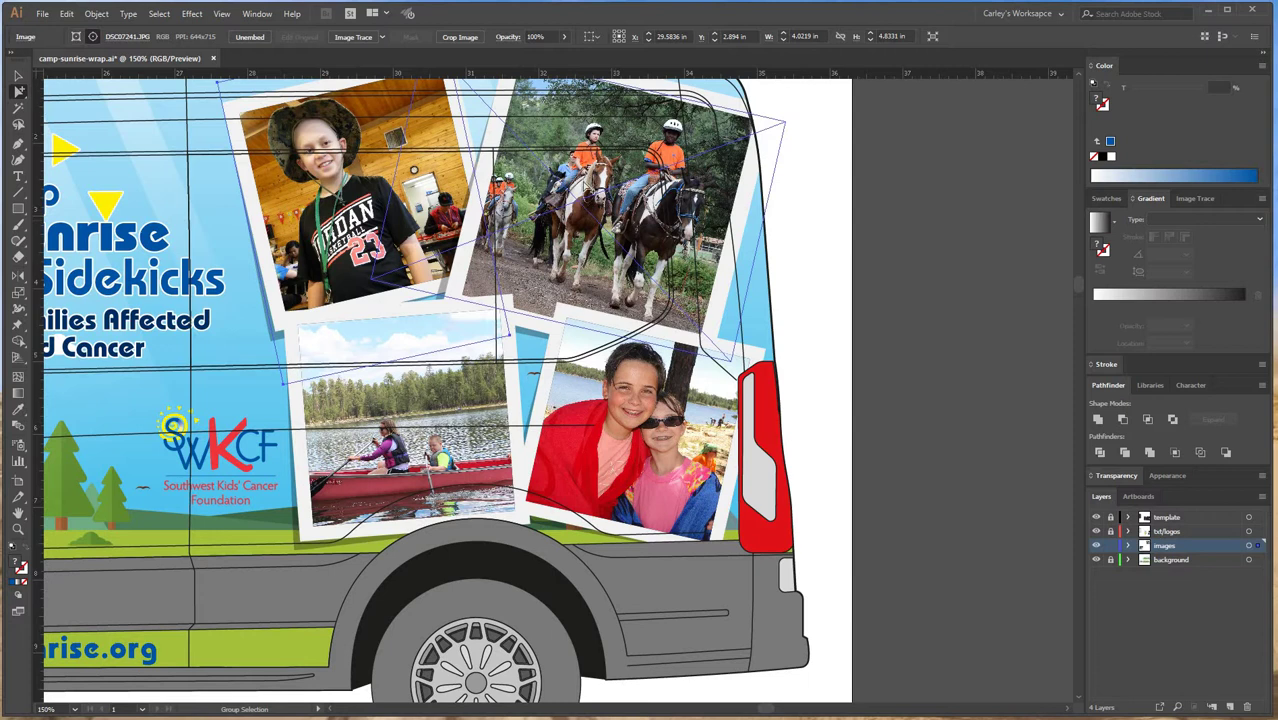
pyautogui.click(582, 182)
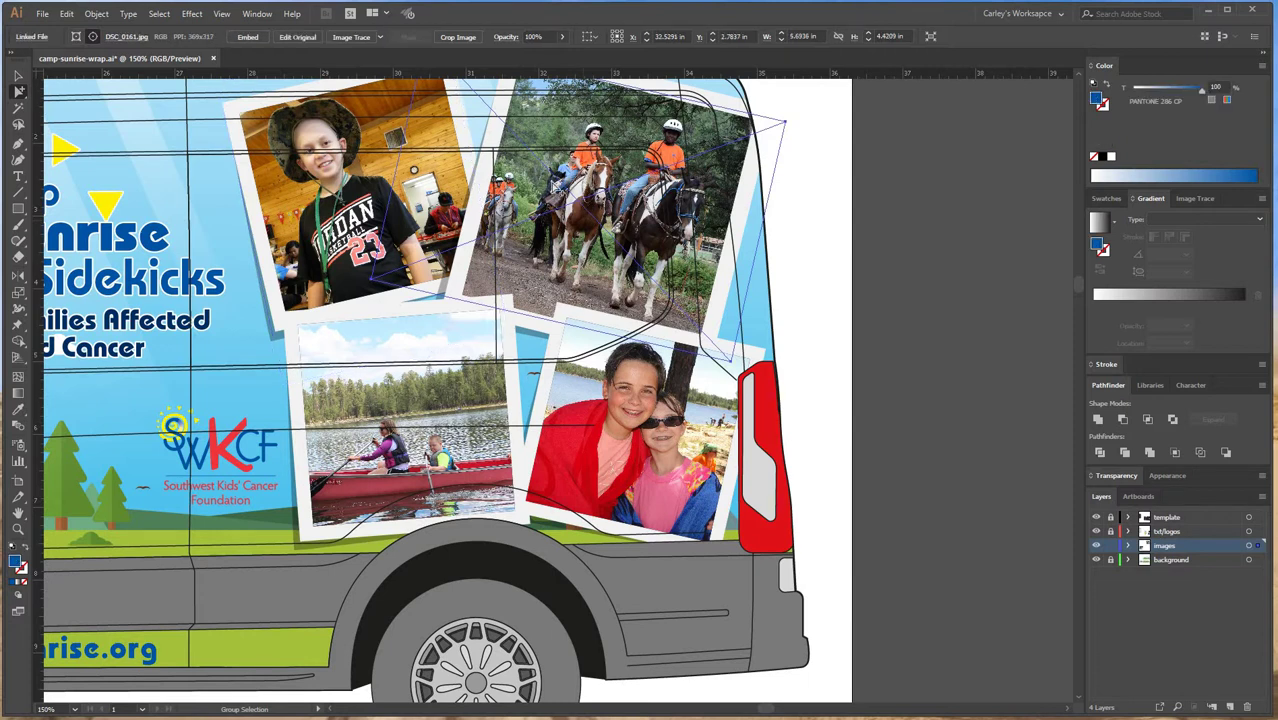
pyautogui.click(247, 37)
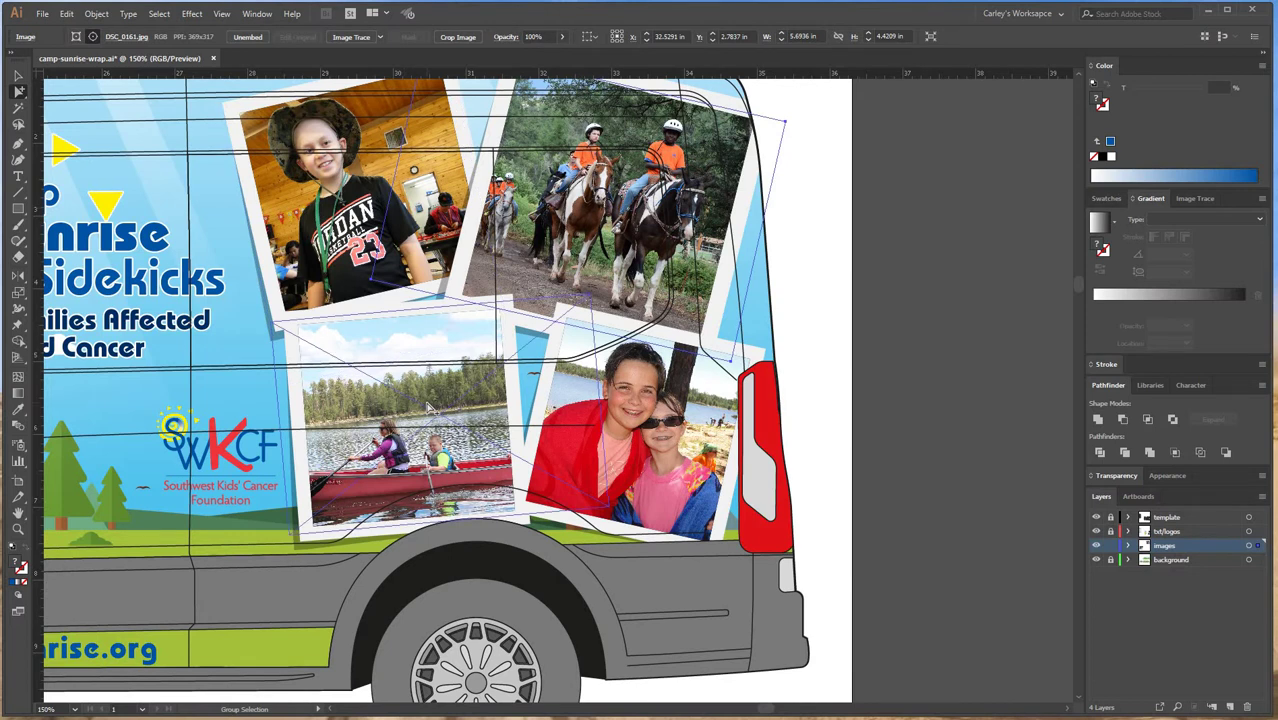
# Embed the linked photo of the two hugging children on the upper van side, and deselect it.
pyautogui.click(622, 447)
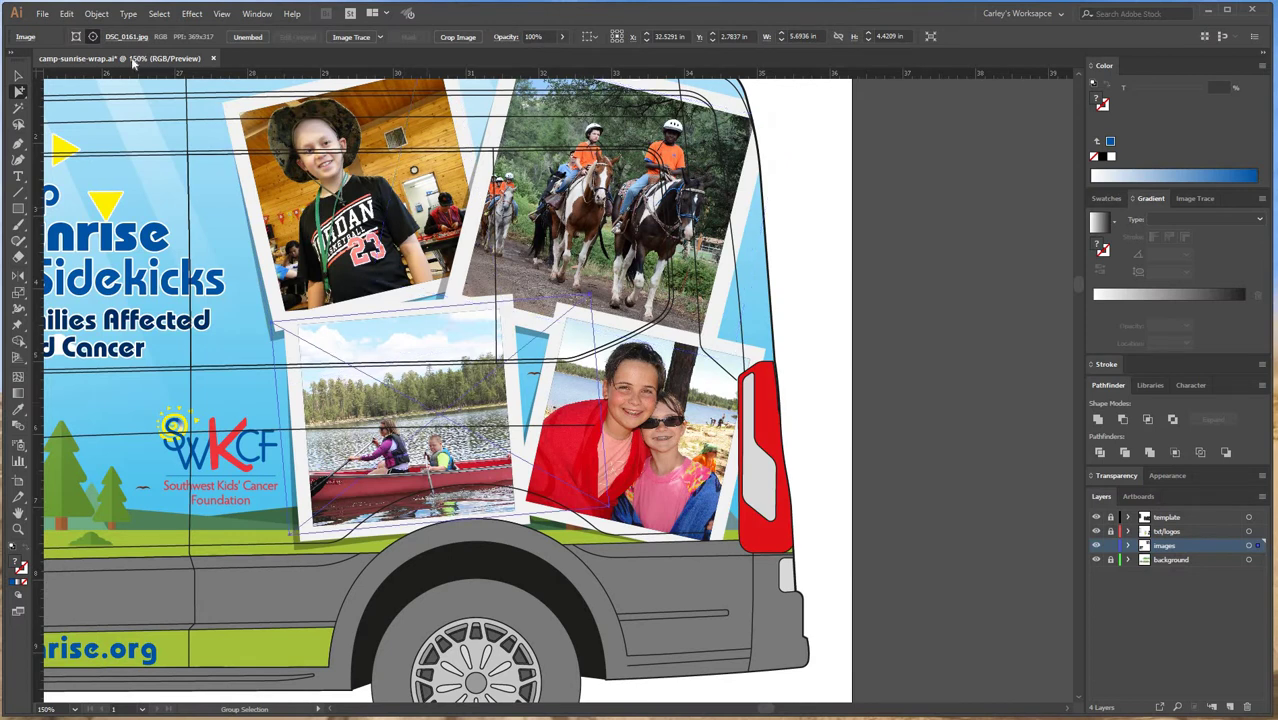
pyautogui.click(636, 420)
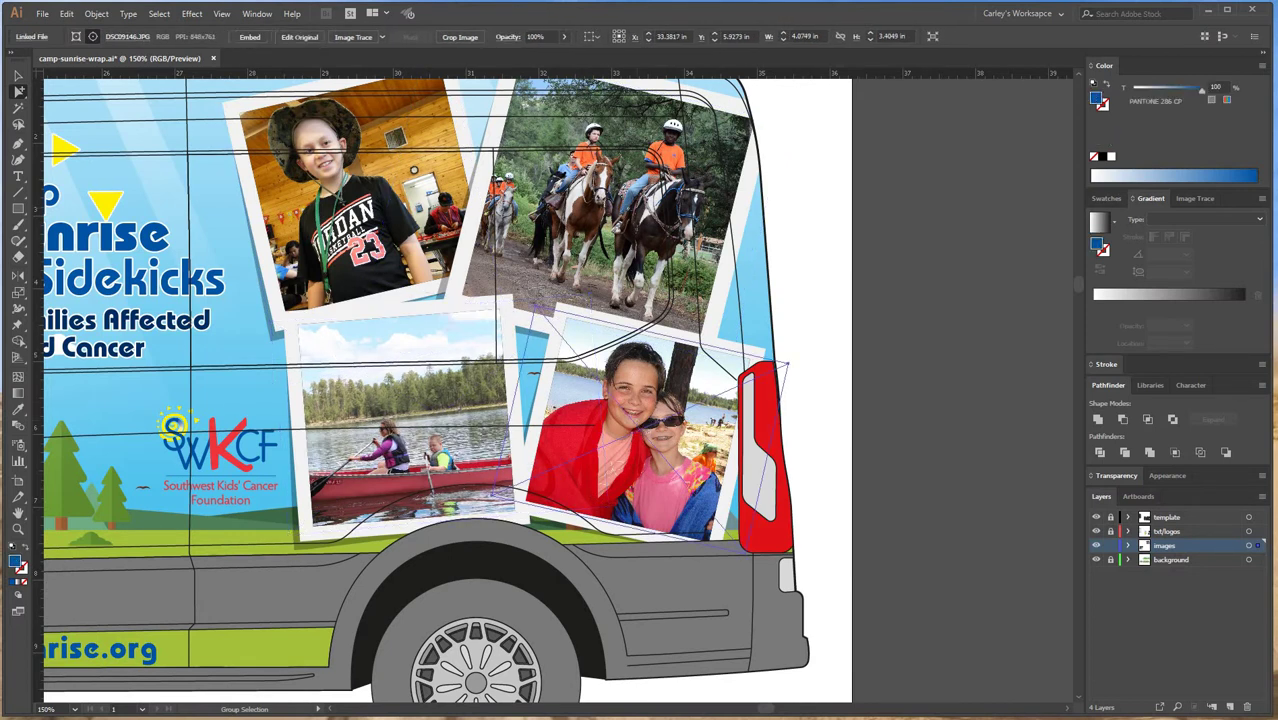
pyautogui.click(250, 37)
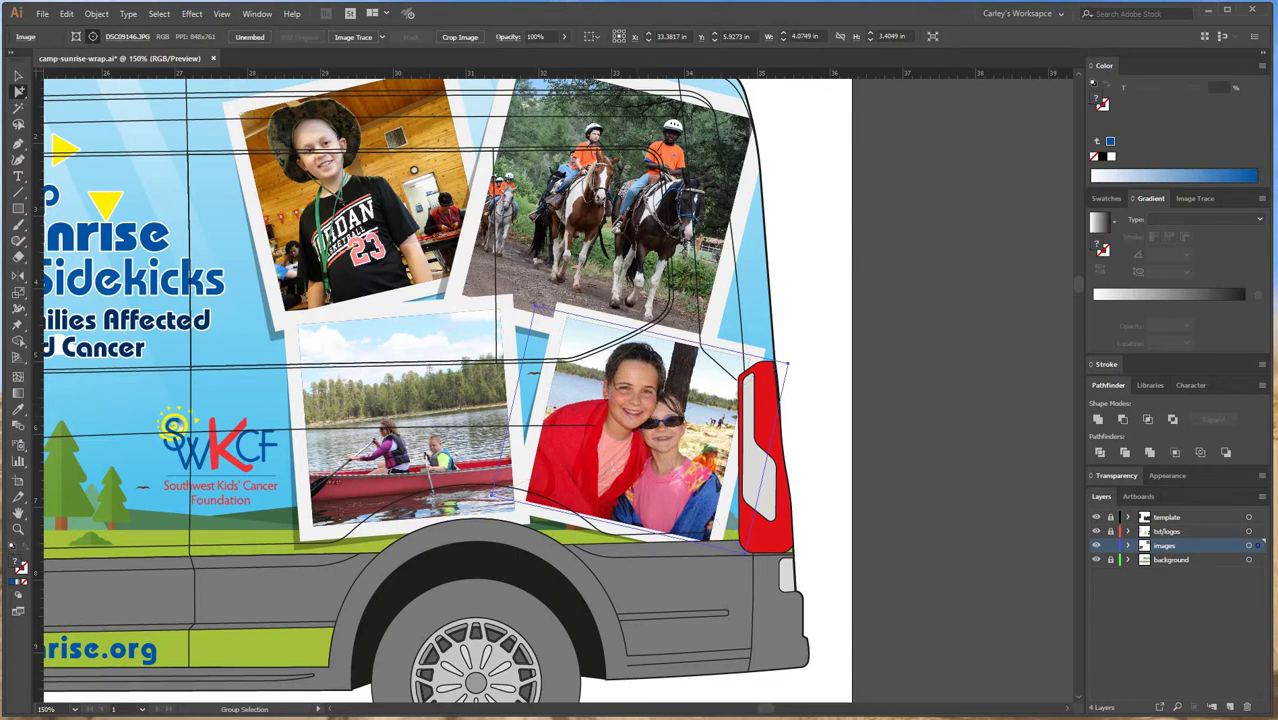
pyautogui.click(15, 75)
pyautogui.click(876, 496)
# Embed the linked photo of the horse riders on the lower van side, picking it with the Group Selection tool.
pyautogui.hotkey('ctrl', '-')
pyautogui.hotkey('ctrl', '-')
pyautogui.moveTo(1022, 594); pyautogui.dragTo(1022, 219)
pyautogui.moveTo(308, 653); pyautogui.dragTo(699, 630)
pyautogui.hotkey('ctrl', '+')
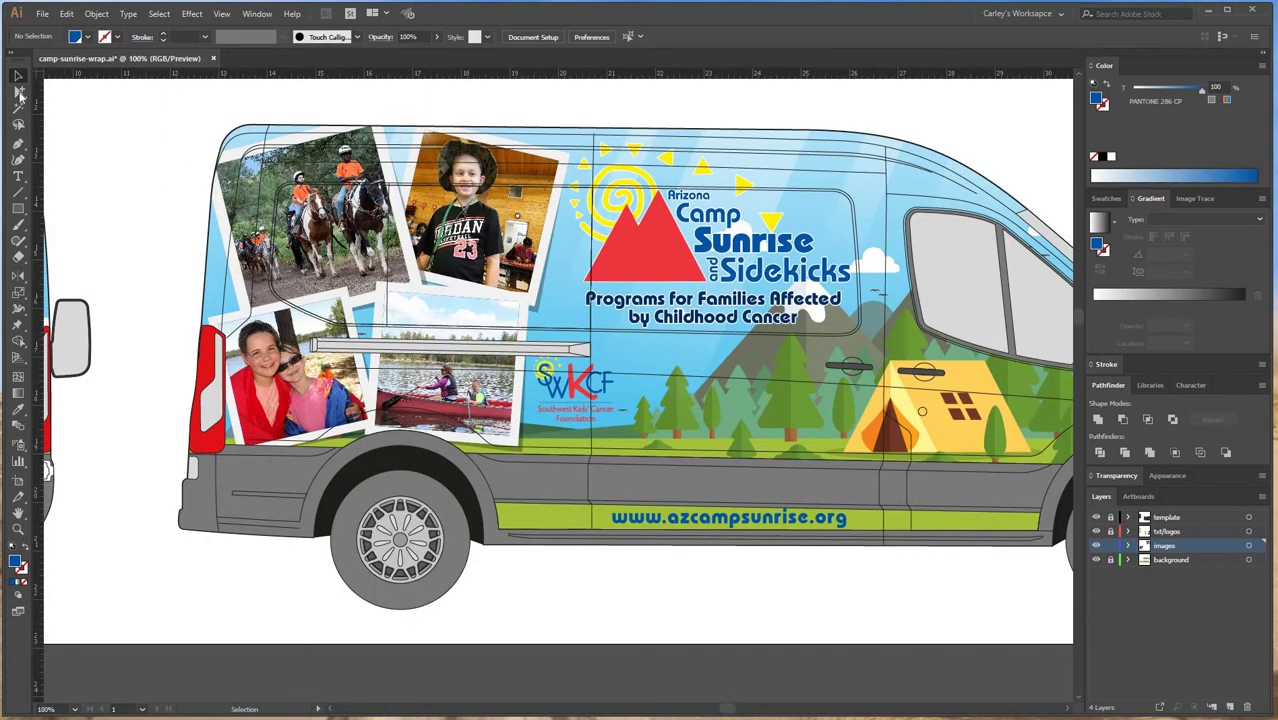
pyautogui.click(18, 91)
pyautogui.click(338, 219)
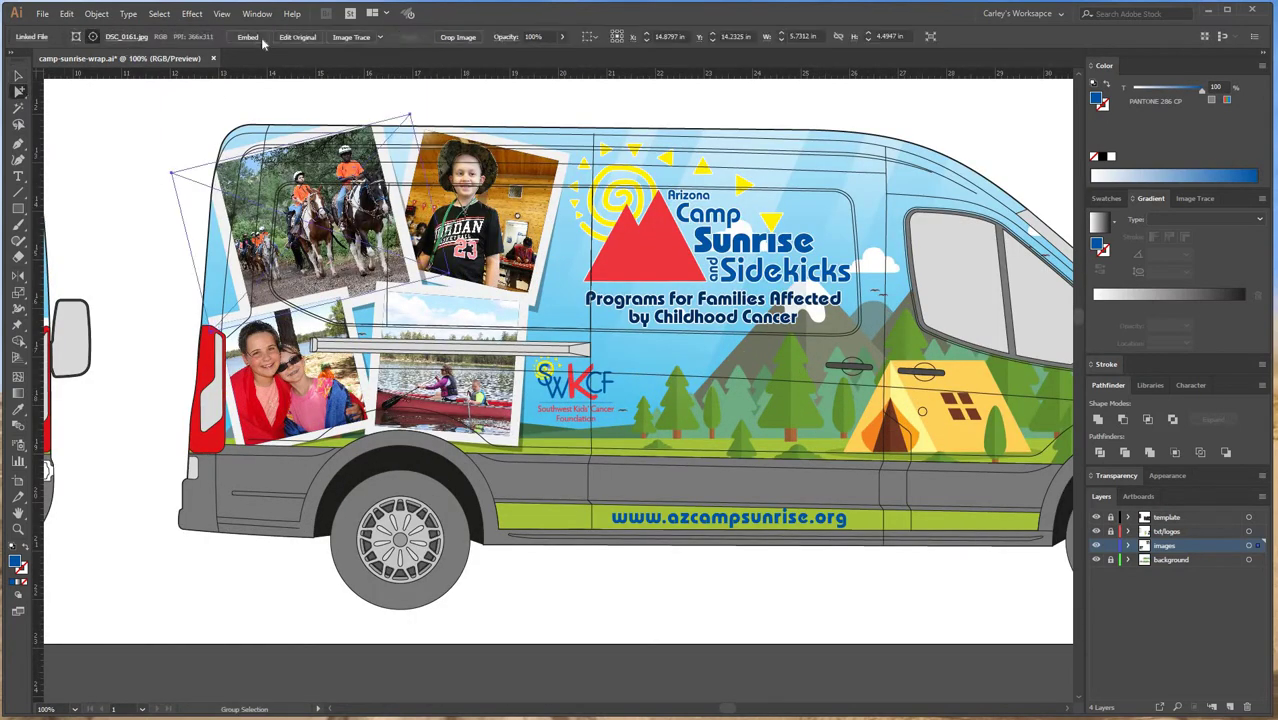
pyautogui.click(259, 39)
# Embed the linked photos of the camper in the hat and the canoe on the lower van side.
pyautogui.click(492, 210)
pyautogui.click(245, 37)
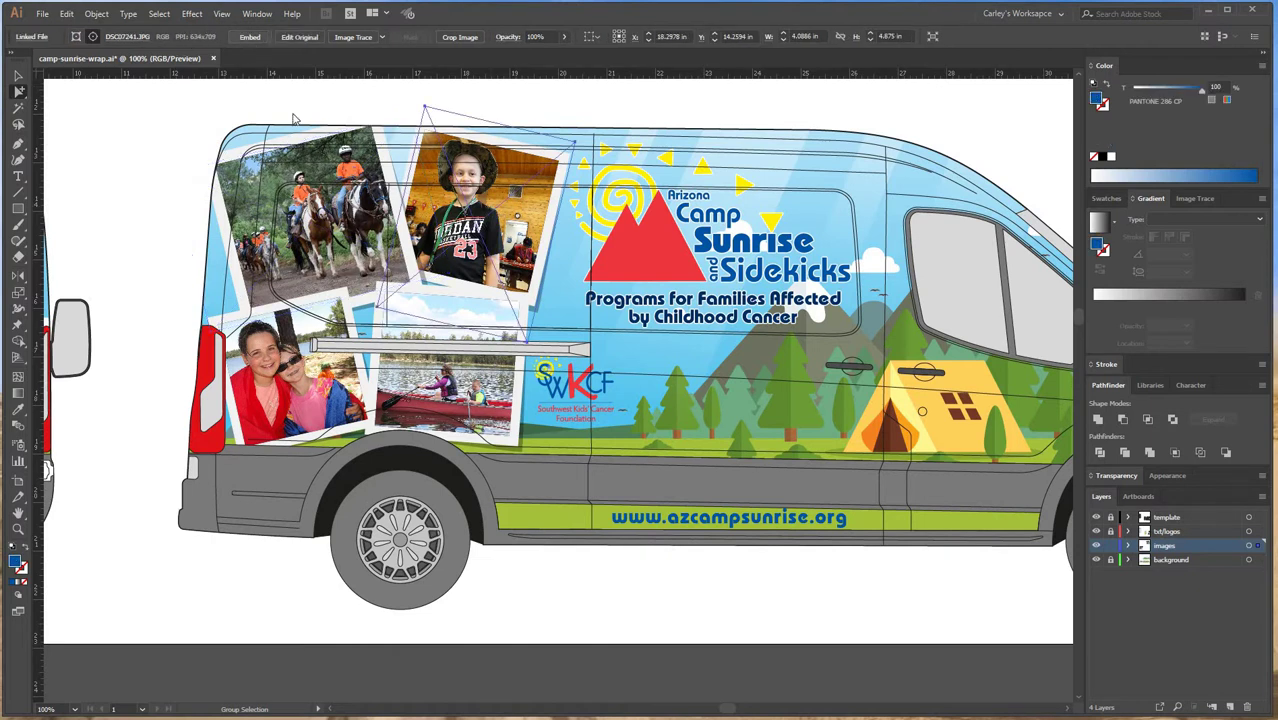
pyautogui.click(250, 37)
pyautogui.click(450, 390)
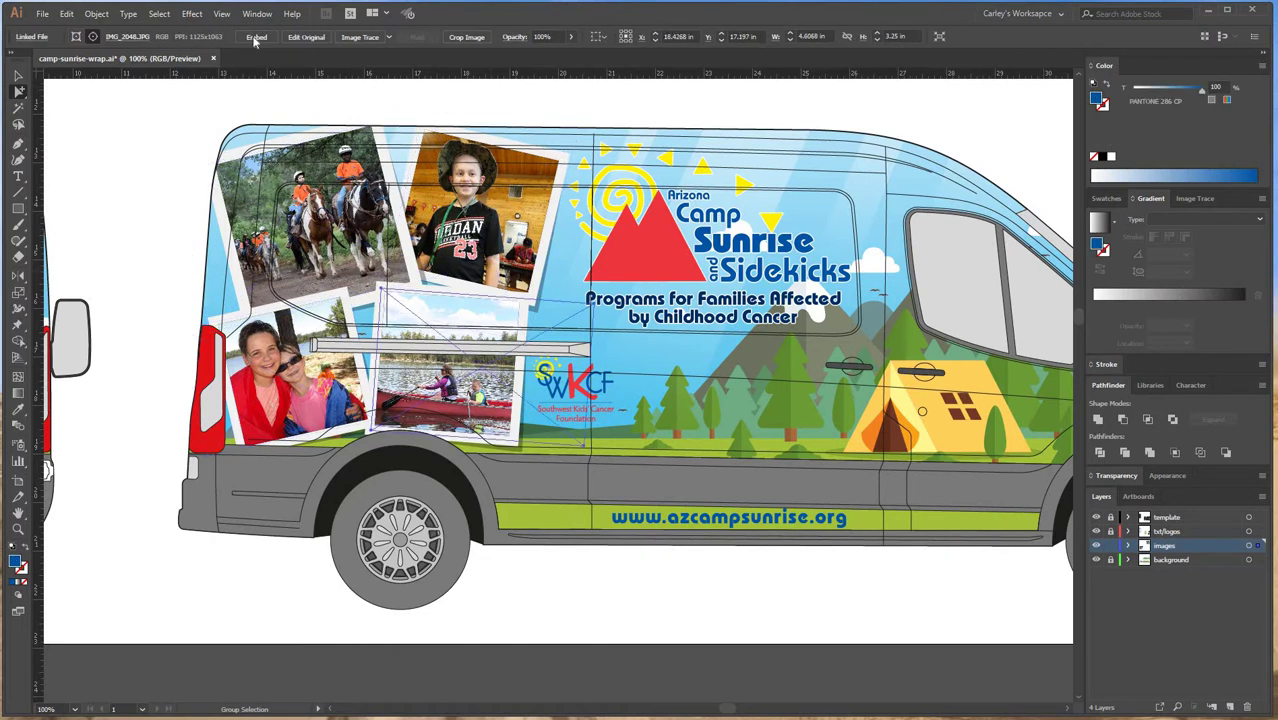
pyautogui.click(256, 38)
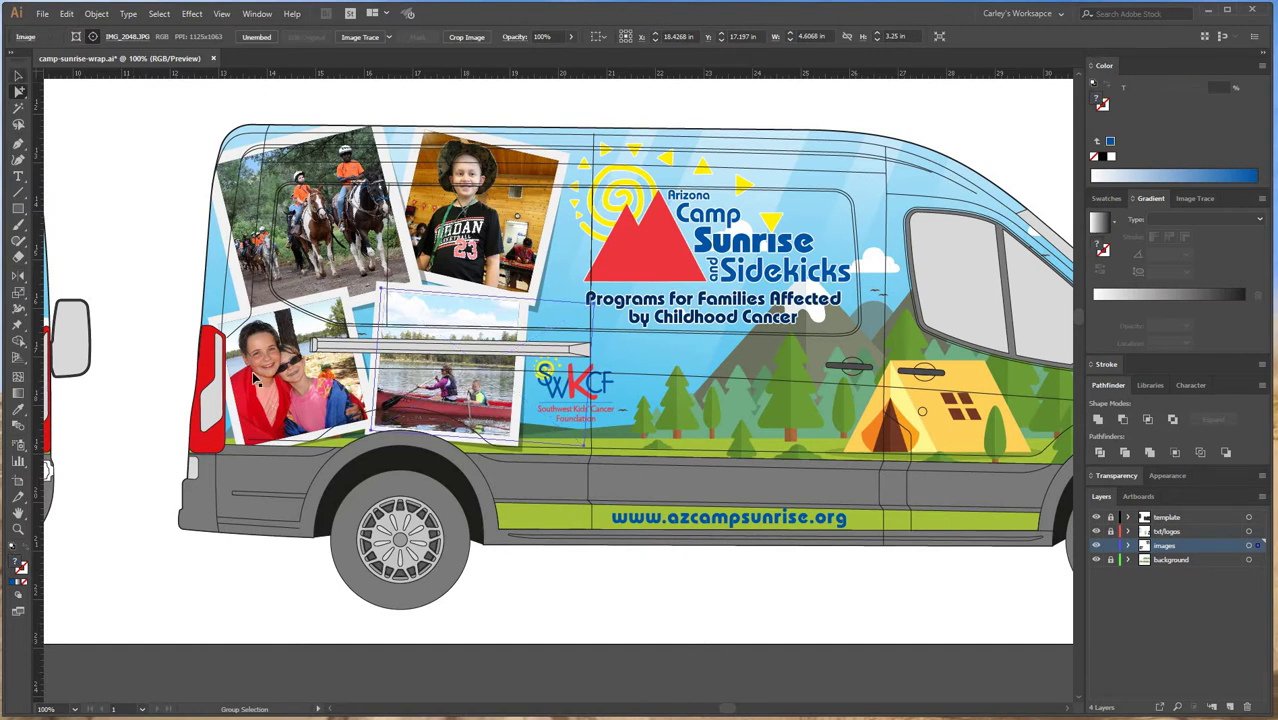
# Deselect the artwork, lock the images layer and unlock the background layer.
pyautogui.moveTo(798, 638); pyautogui.dragTo(634, 638)
pyautogui.click(651, 654)
pyautogui.hotkey('ctrl', '-')
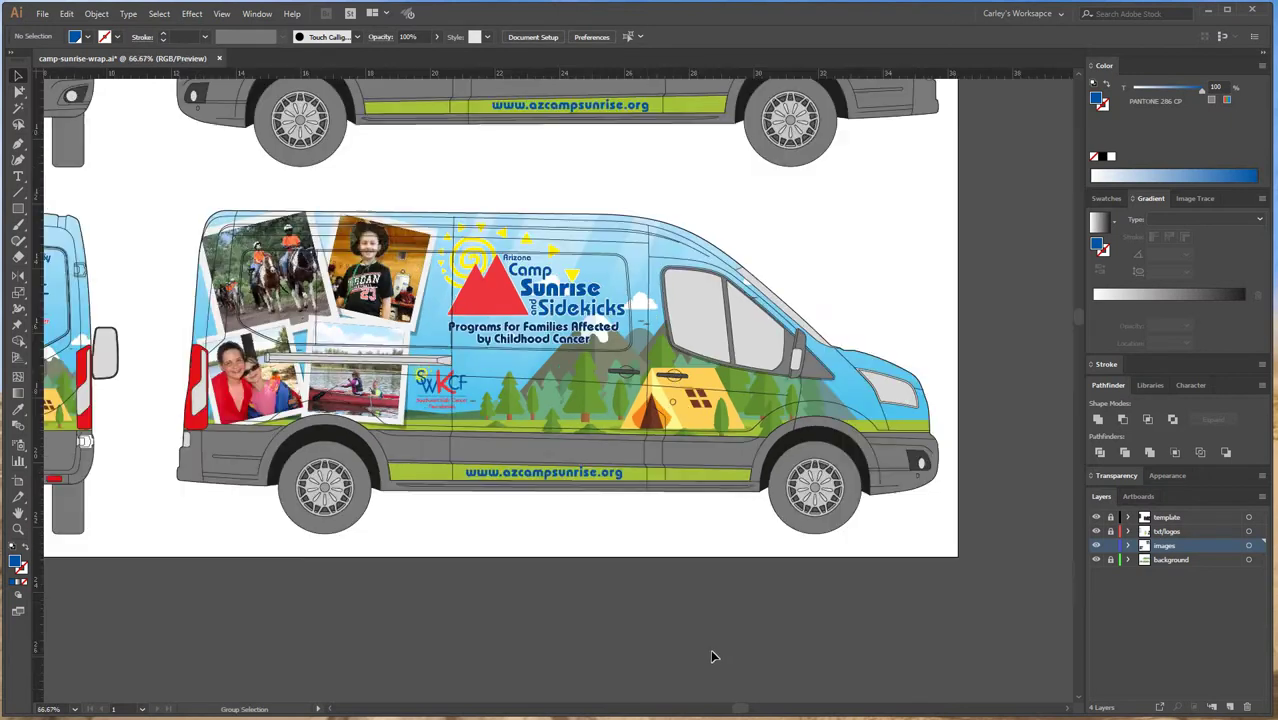
pyautogui.moveTo(776, 364); pyautogui.dragTo(776, 511)
pyautogui.moveTo(904, 358); pyautogui.dragTo(798, 531)
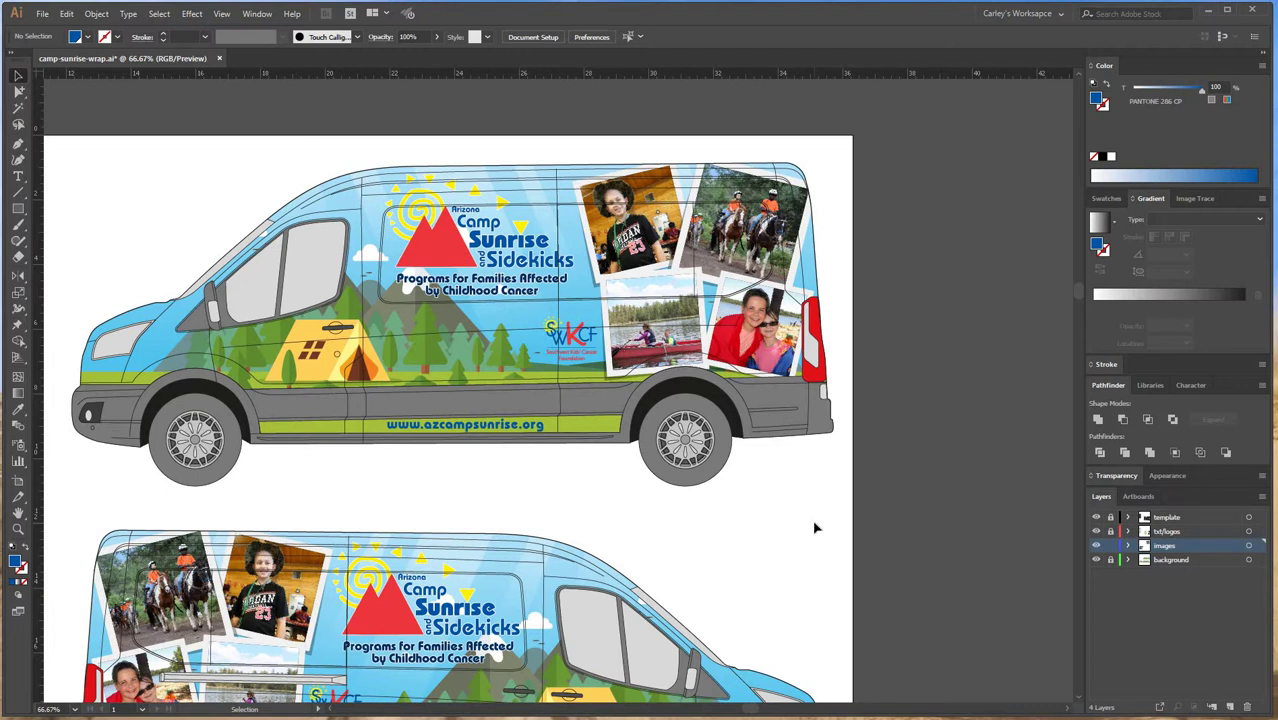
pyautogui.click(1110, 546)
pyautogui.click(1110, 560)
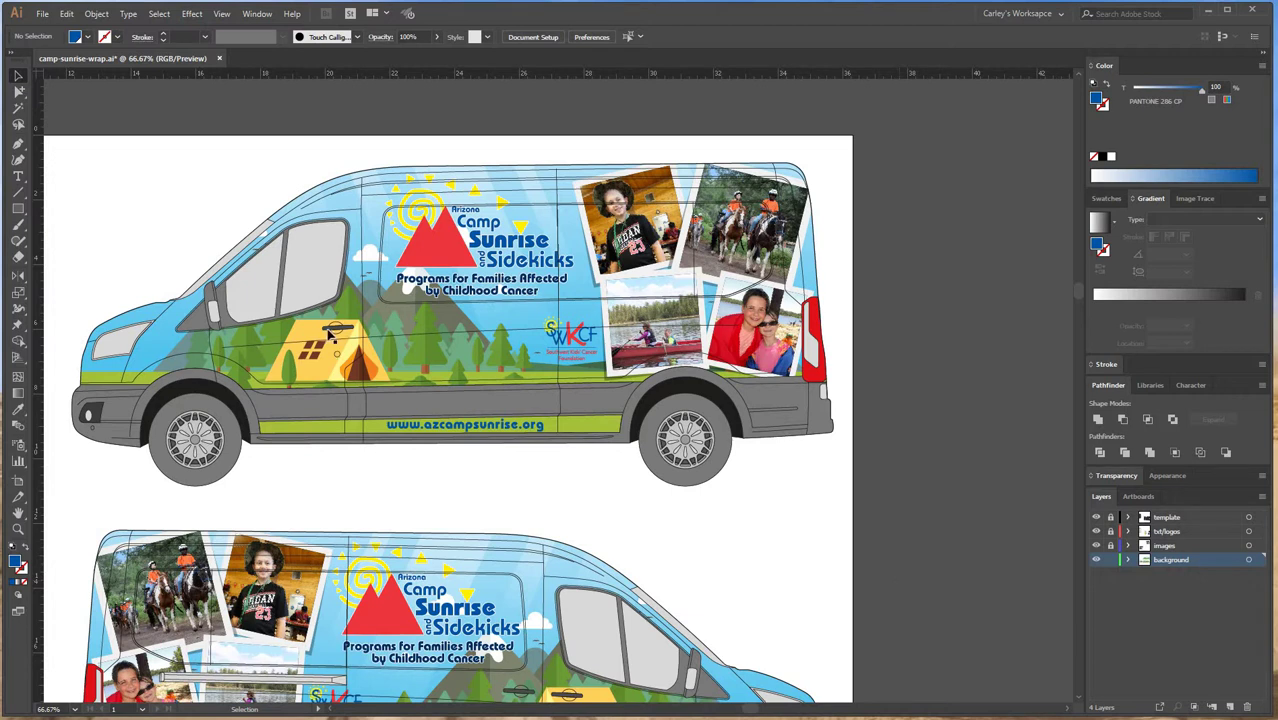
# Release the clipping mask on the upper van side's background artwork, and deselect the artwork.
pyautogui.click(410, 366)
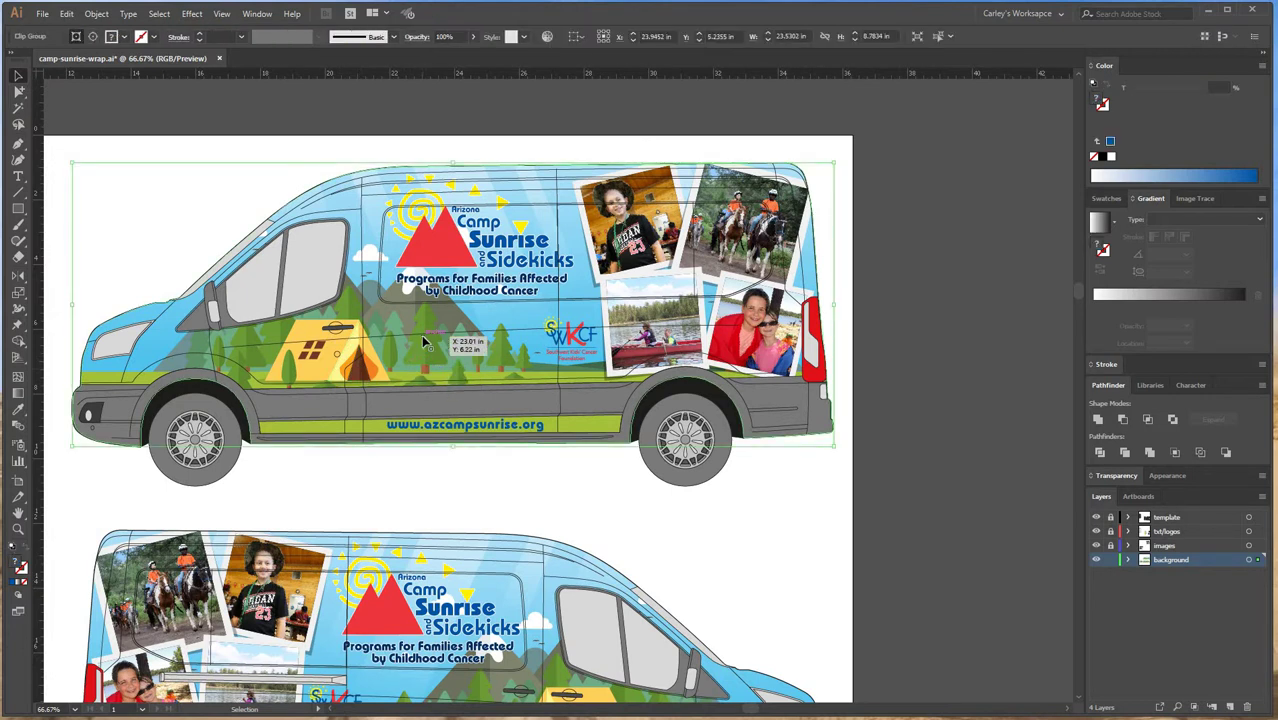
pyautogui.rightClick(421, 335)
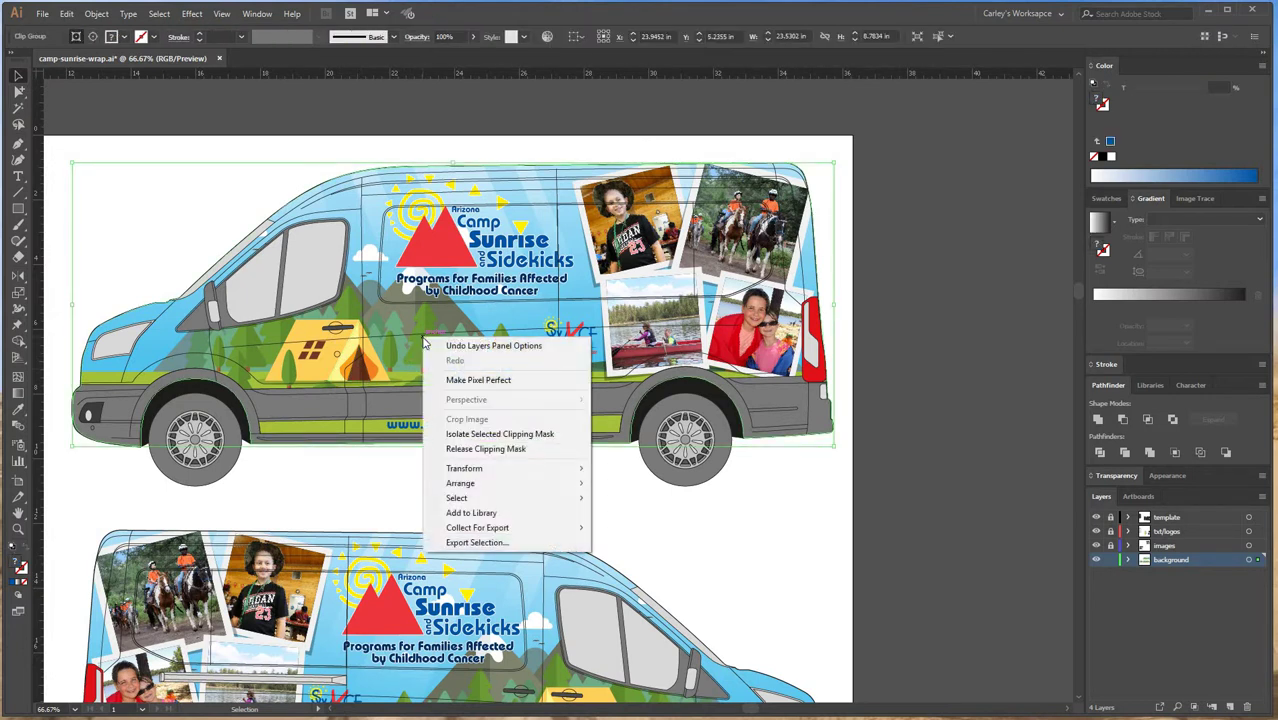
pyautogui.click(452, 448)
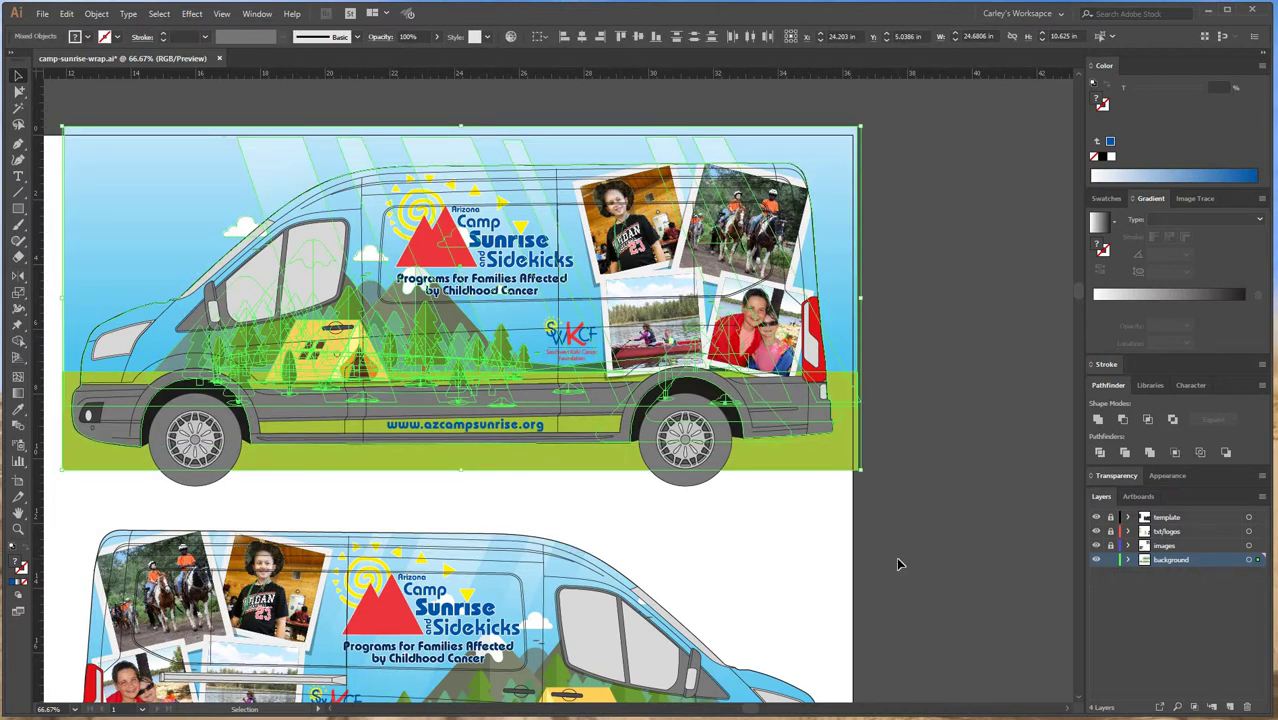
pyautogui.click(894, 558)
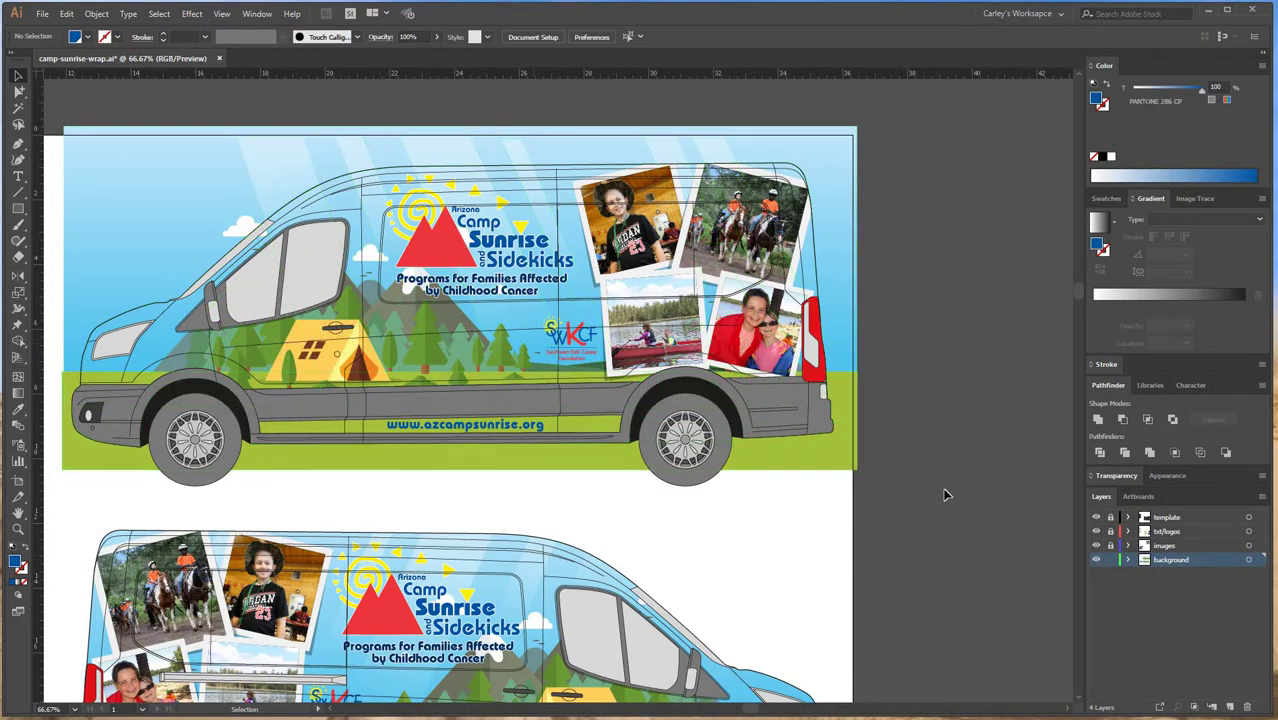
# Select the released background artwork around the upper van side, group it, and deselect it.
pyautogui.moveTo(944, 490); pyautogui.dragTo(73, 104)
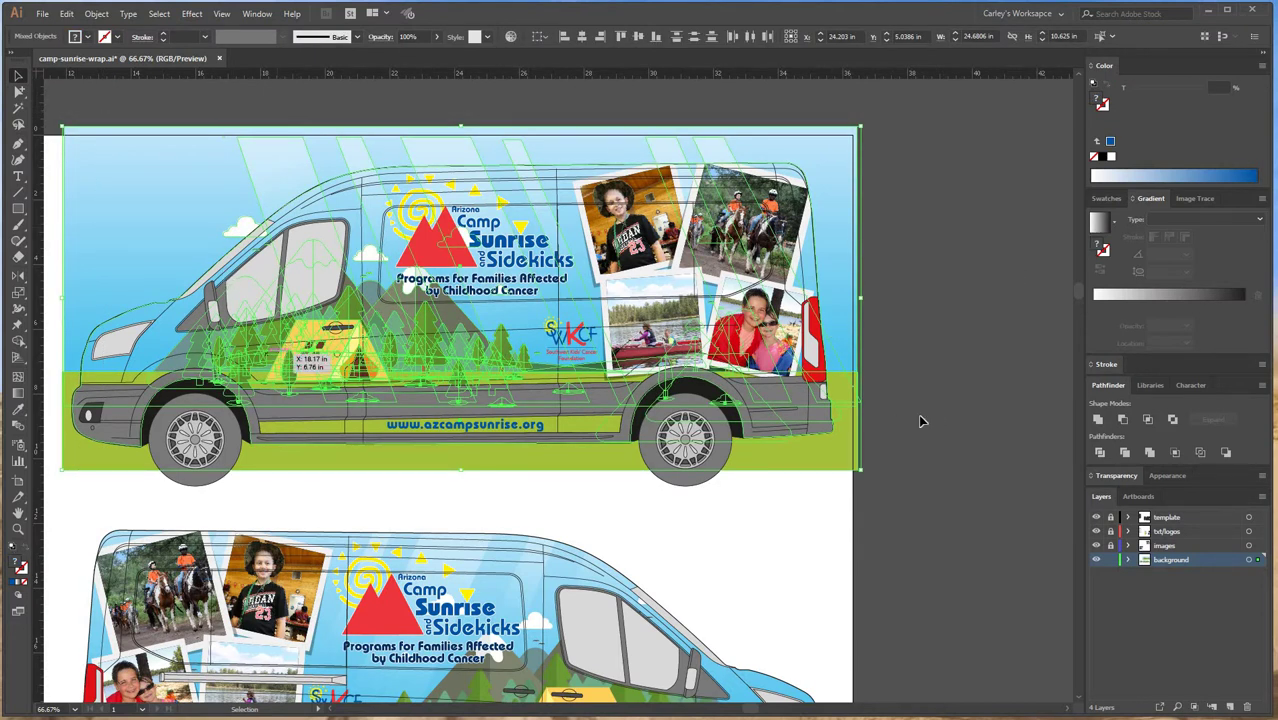
pyautogui.hscroll(-2, 103, 137)
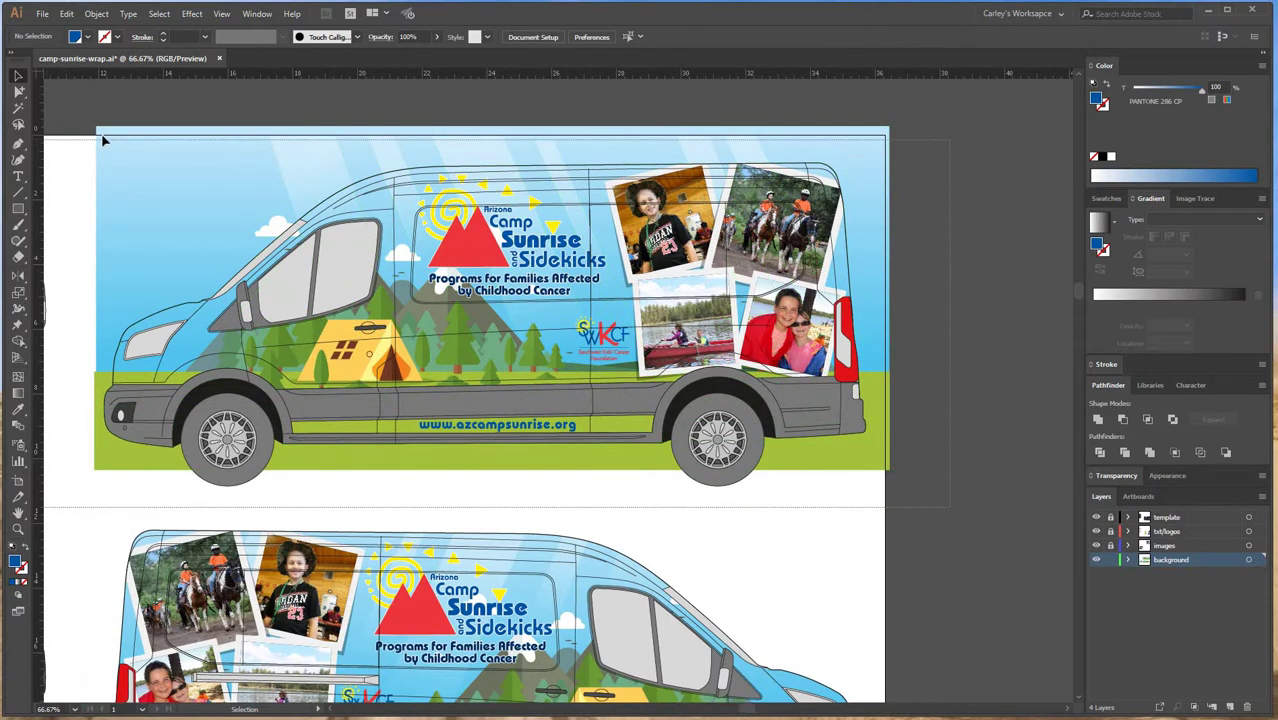
pyautogui.moveTo(109, 86); pyautogui.dragTo(1006, 456)
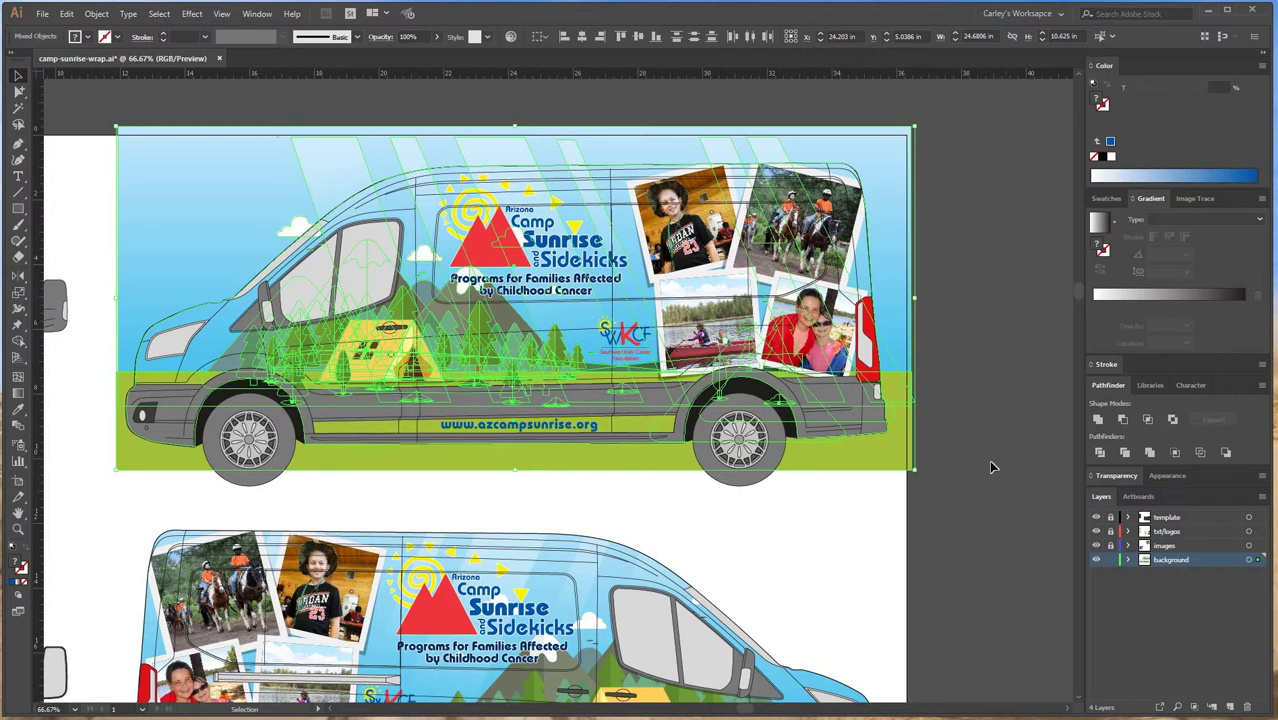
pyautogui.click(815, 627)
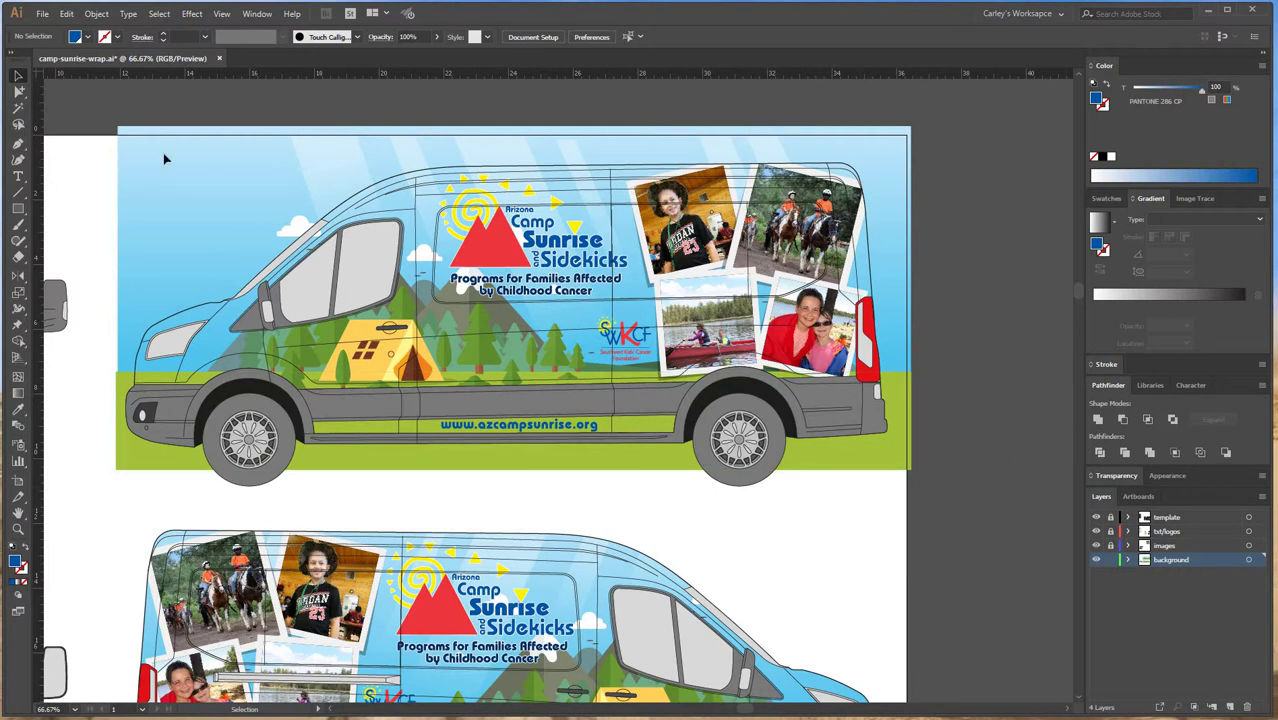
pyautogui.click(111, 121)
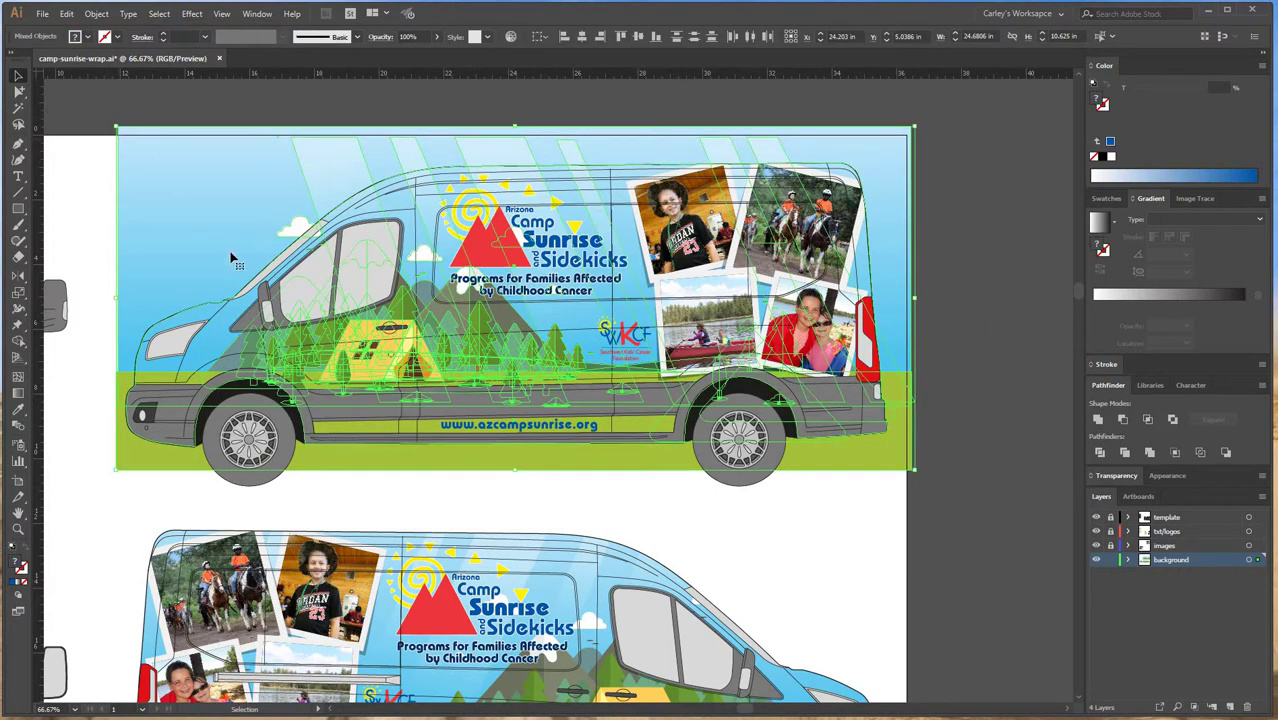
pyautogui.click(178, 317)
pyautogui.hotkey('ctrl', 'shift', 'a')
pyautogui.click(171, 321)
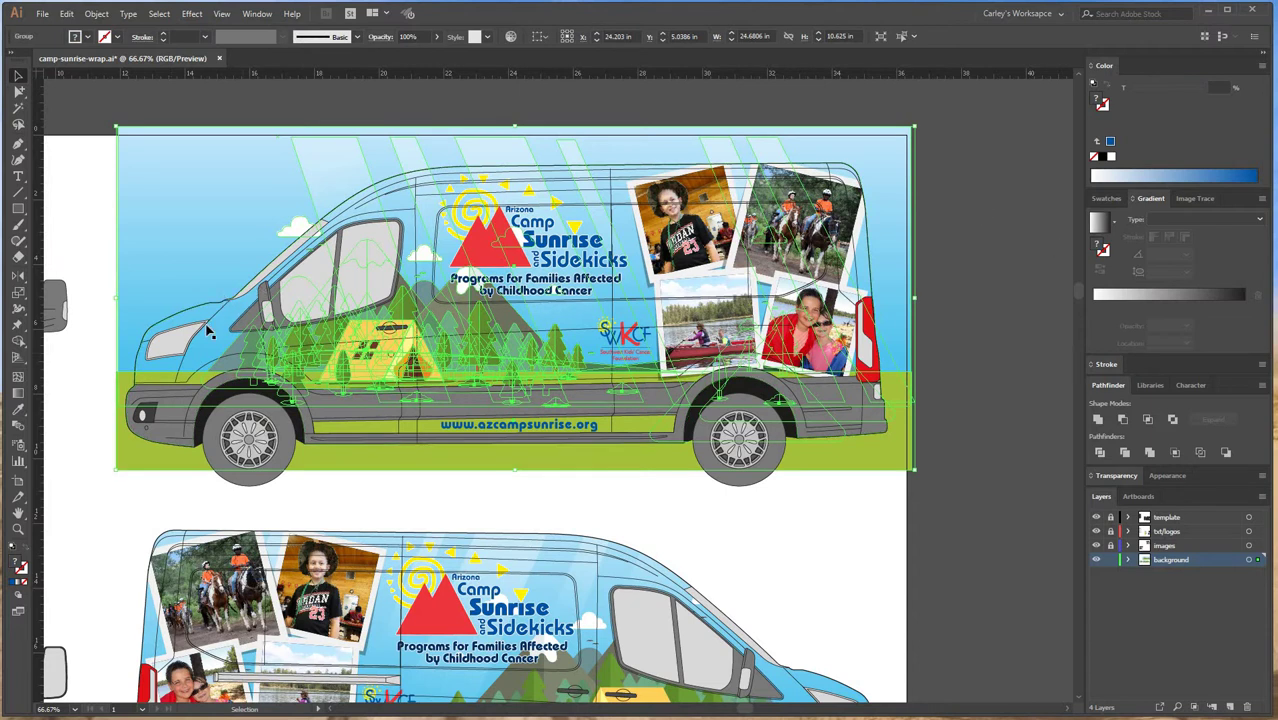
pyautogui.hotkey('ctrl', 'shift', 'a')
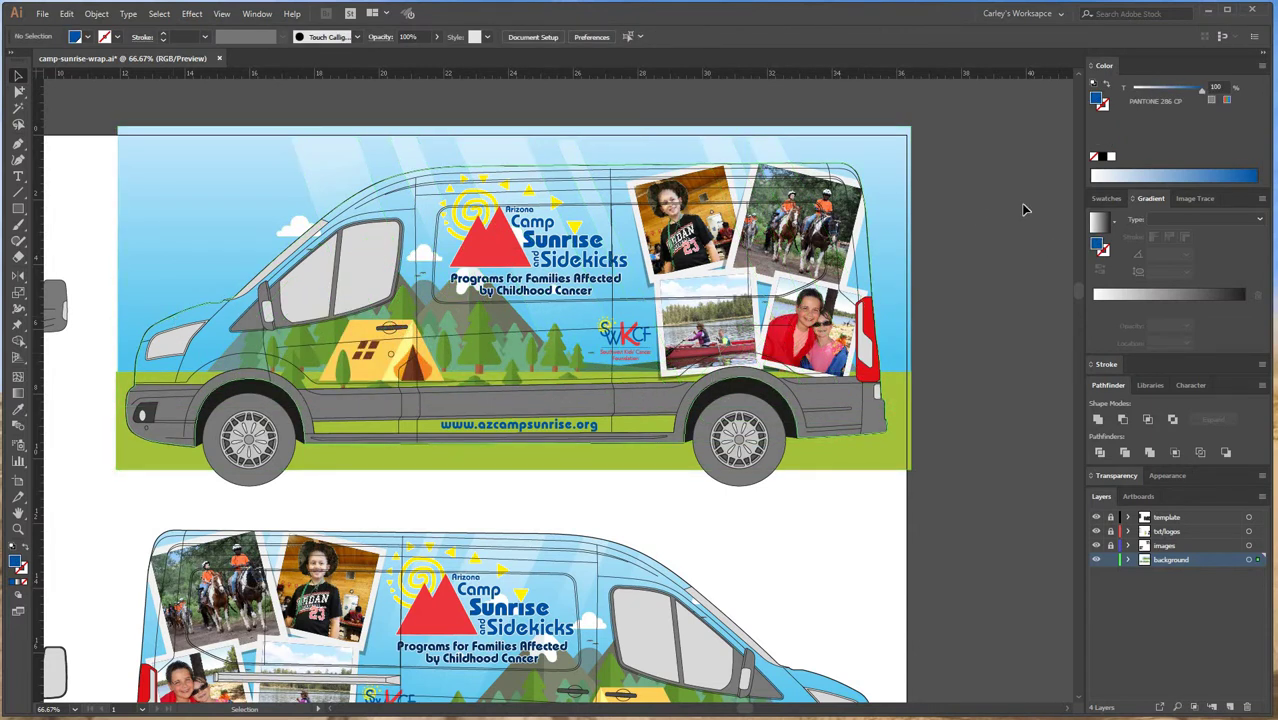
# Fill the upper van's former clipping outline with PANTONE 286 CP blue, and regroup the background artwork separately from it.
pyautogui.hotkey('ctrl', 'a')
pyautogui.press('Delete')
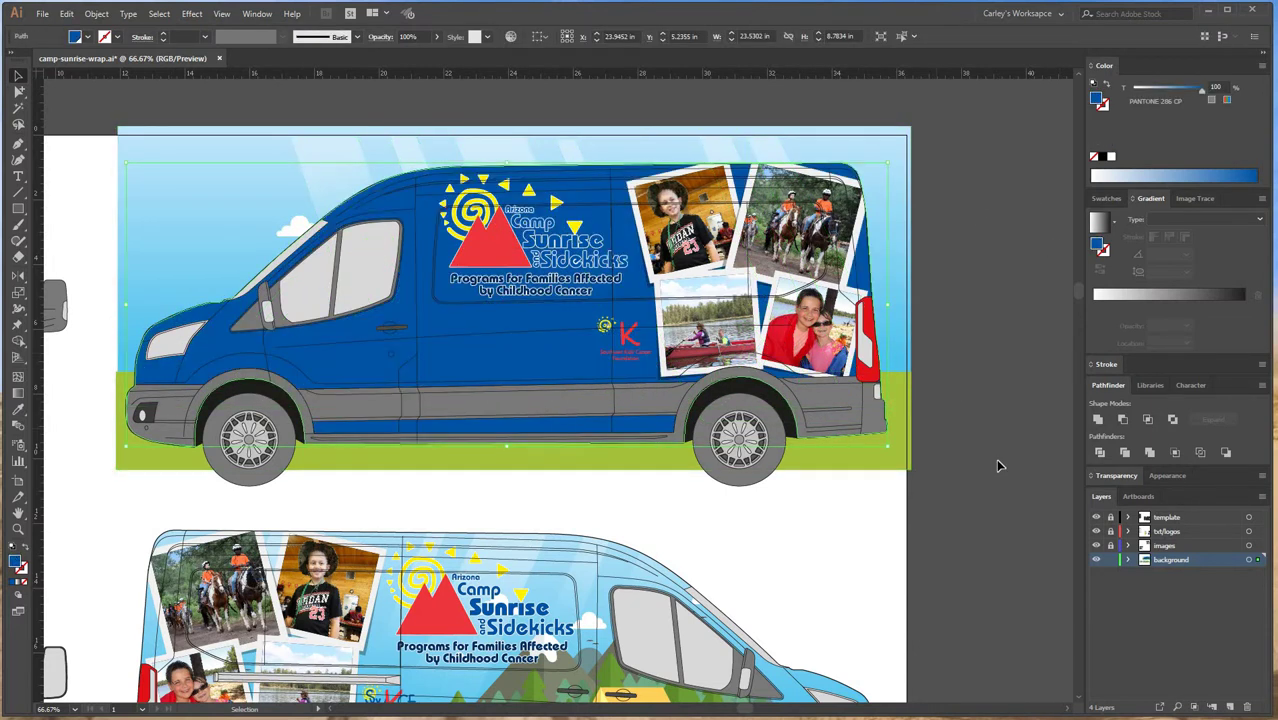
pyautogui.click(455, 323)
pyautogui.hotkey('ctrl', 'a')
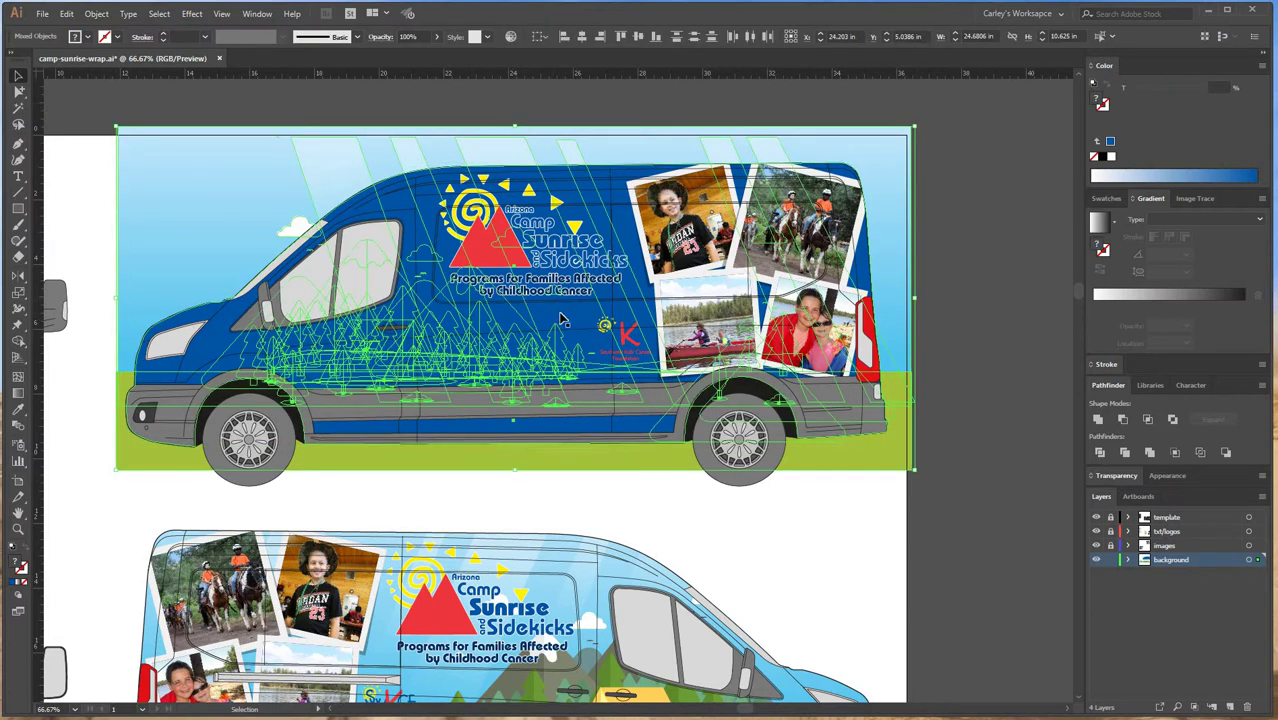
pyautogui.hotkey('ctrl', 'g')
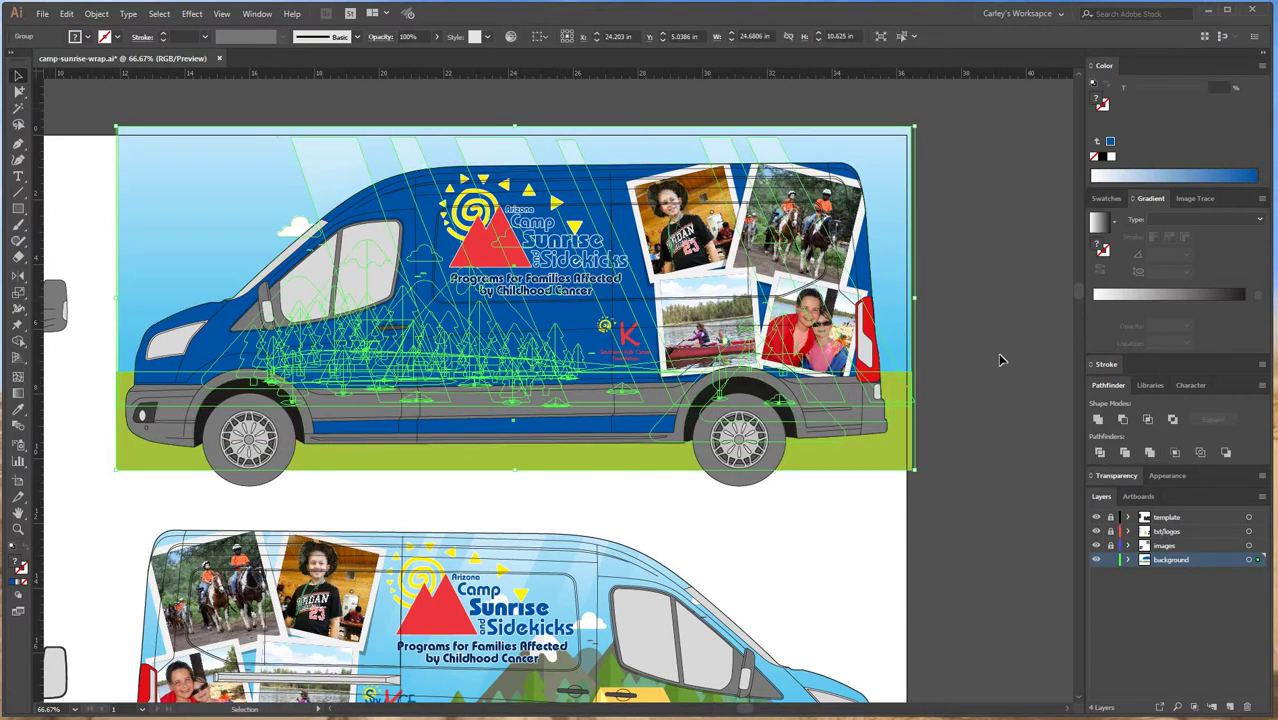
# Turn on constrained width and height proportions for the selected background group.
pyautogui.press('ctrl')
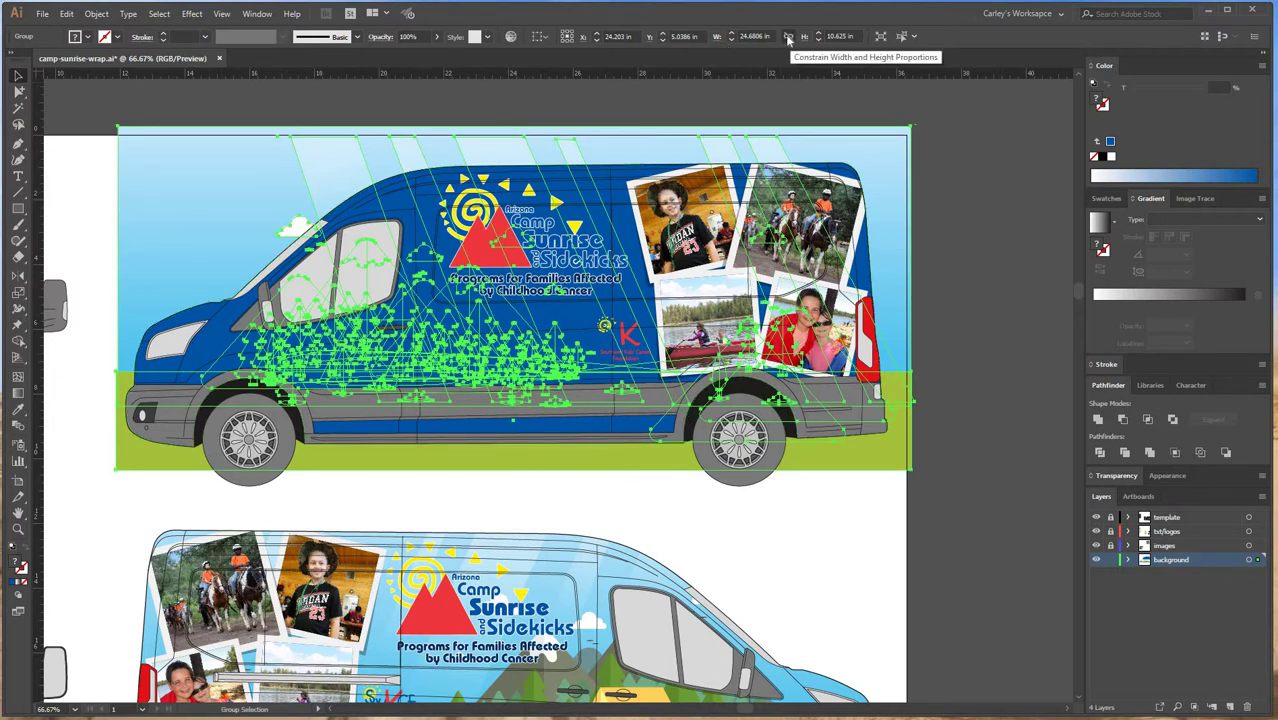
pyautogui.click(788, 37)
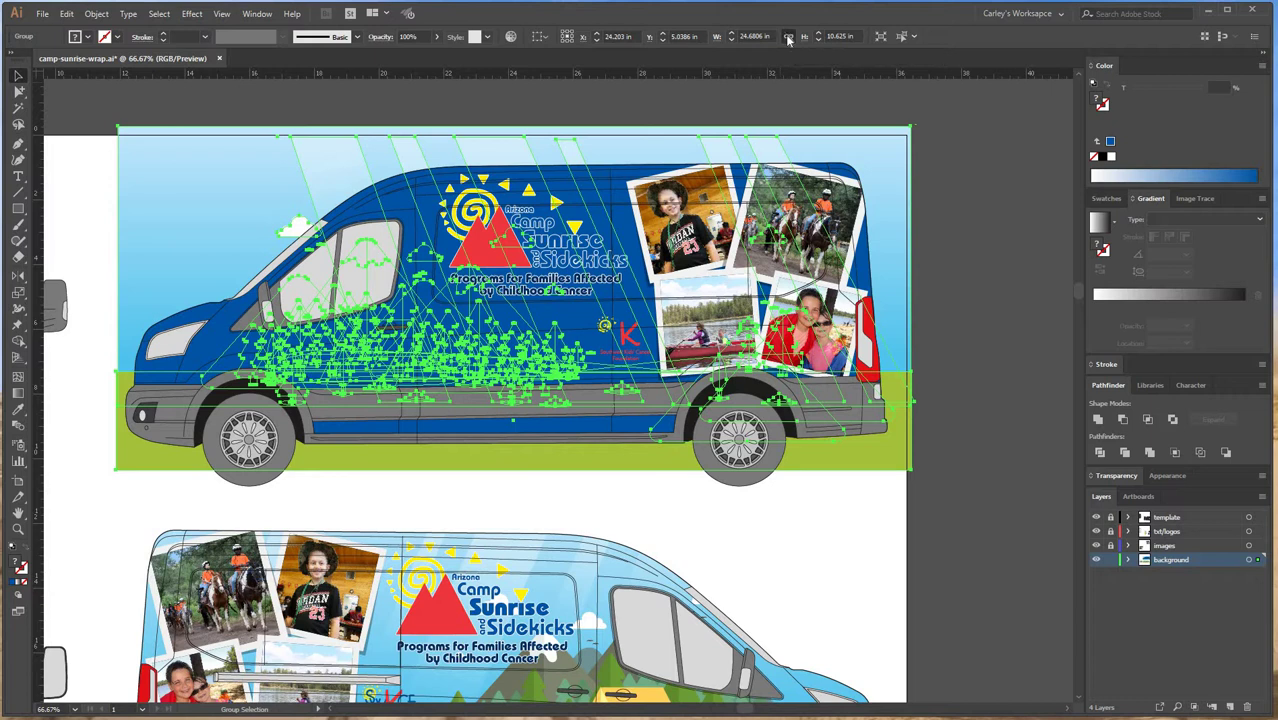
pyautogui.press('v')
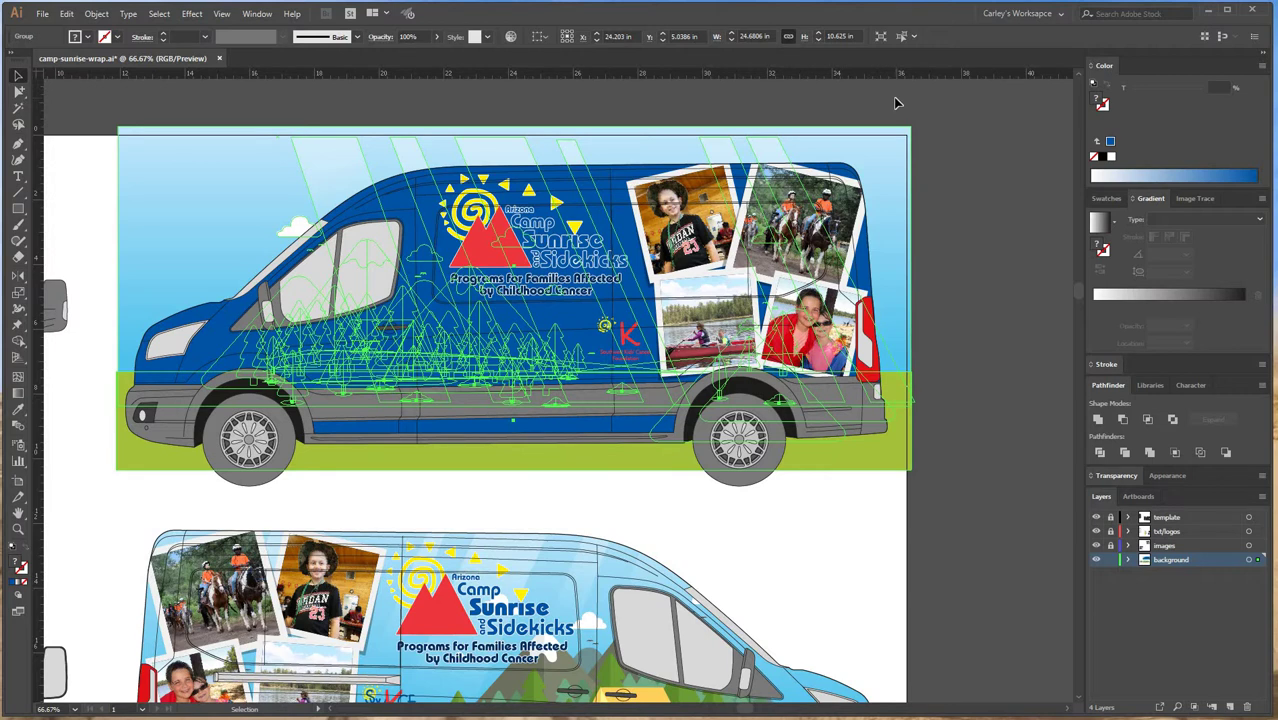
# Try scaling the background group proportionally to a width of 227.5416 in, then undo the scaling and deselect the group.
pyautogui.click(748, 36)
pyautogui.write('227.5416')
pyautogui.press('Return')
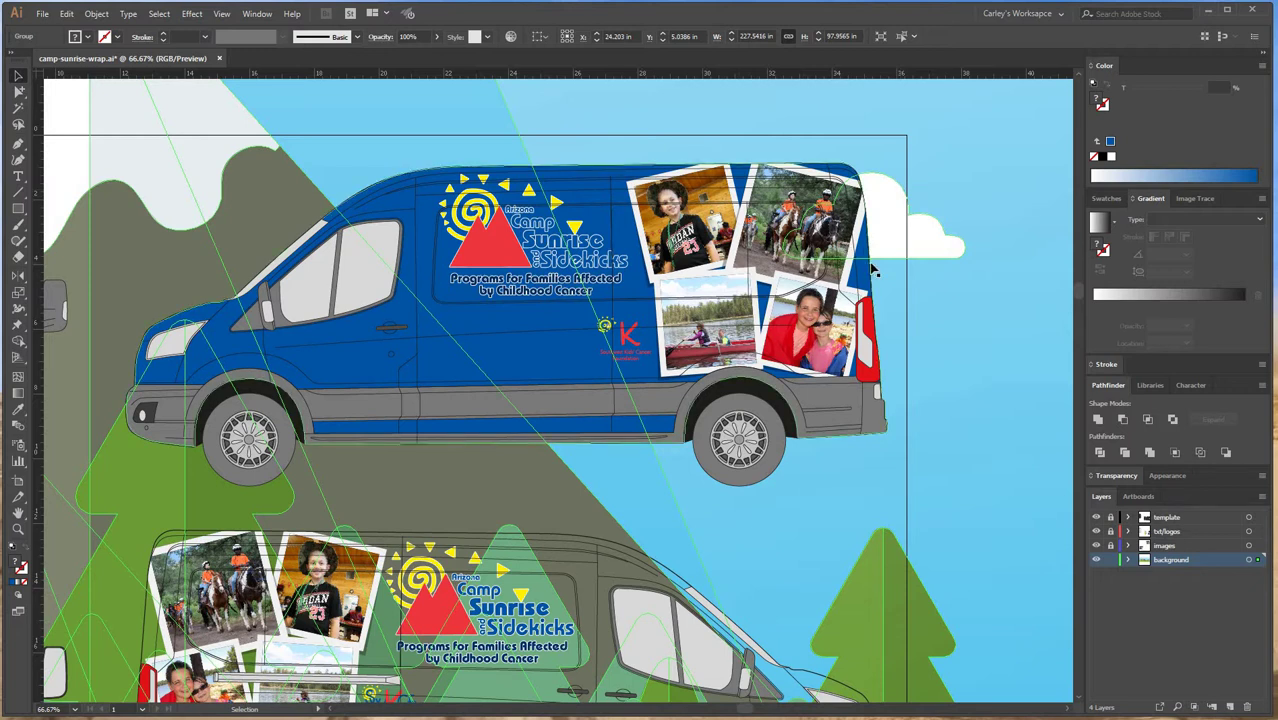
pyautogui.hotkey('ctrl', 'alt')
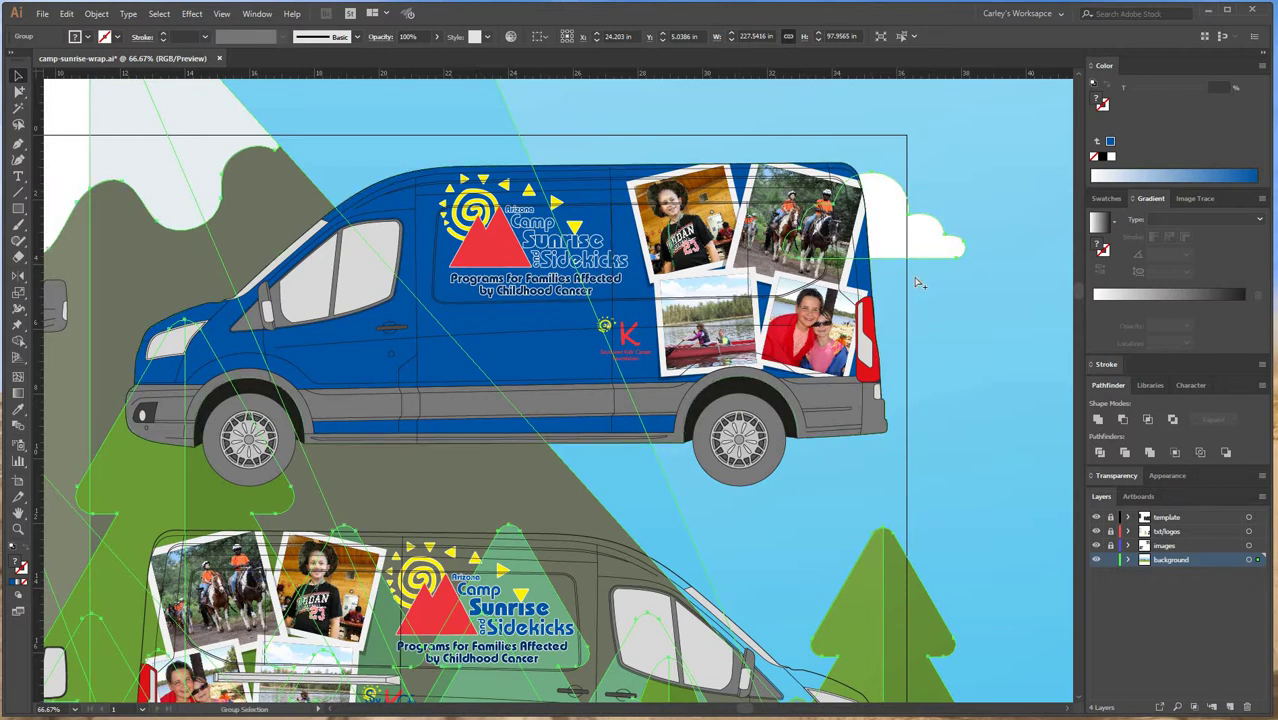
pyautogui.hotkey('ctrl', 'z')
pyautogui.click(985, 500)
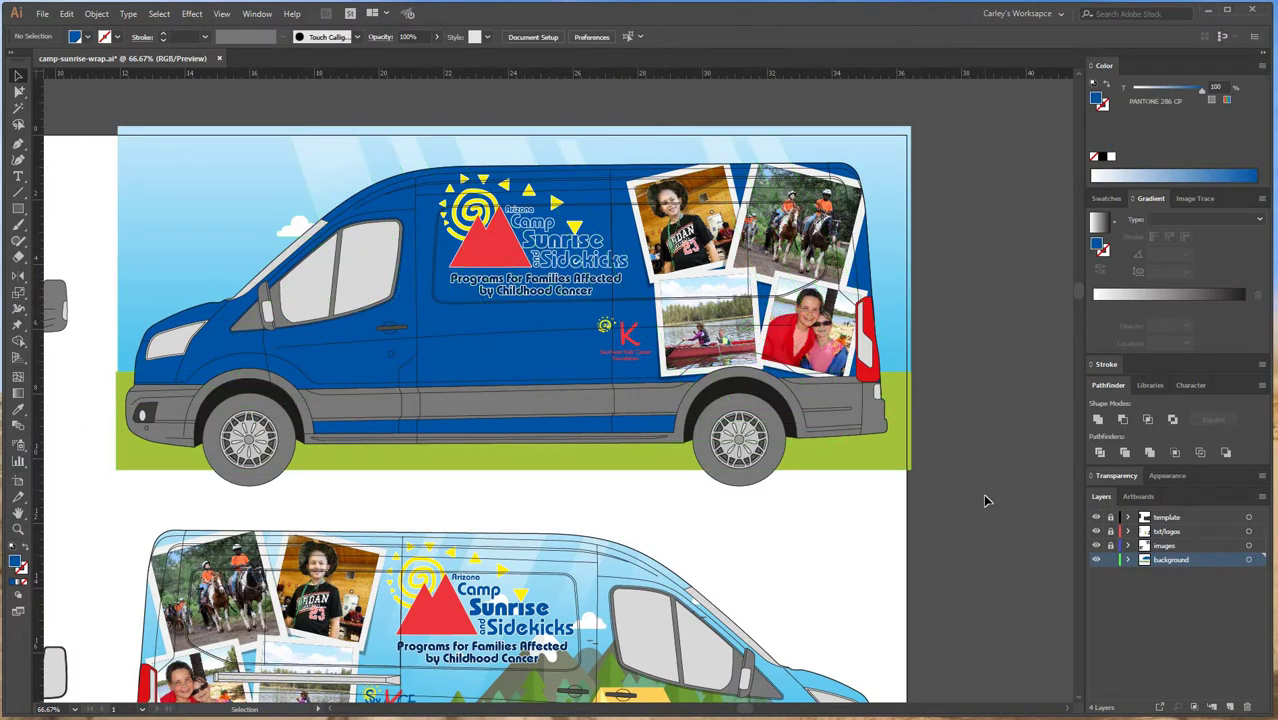
# Select the upper van's background group and scale it proportionally to a width of 200 in.
pyautogui.click(900, 222)
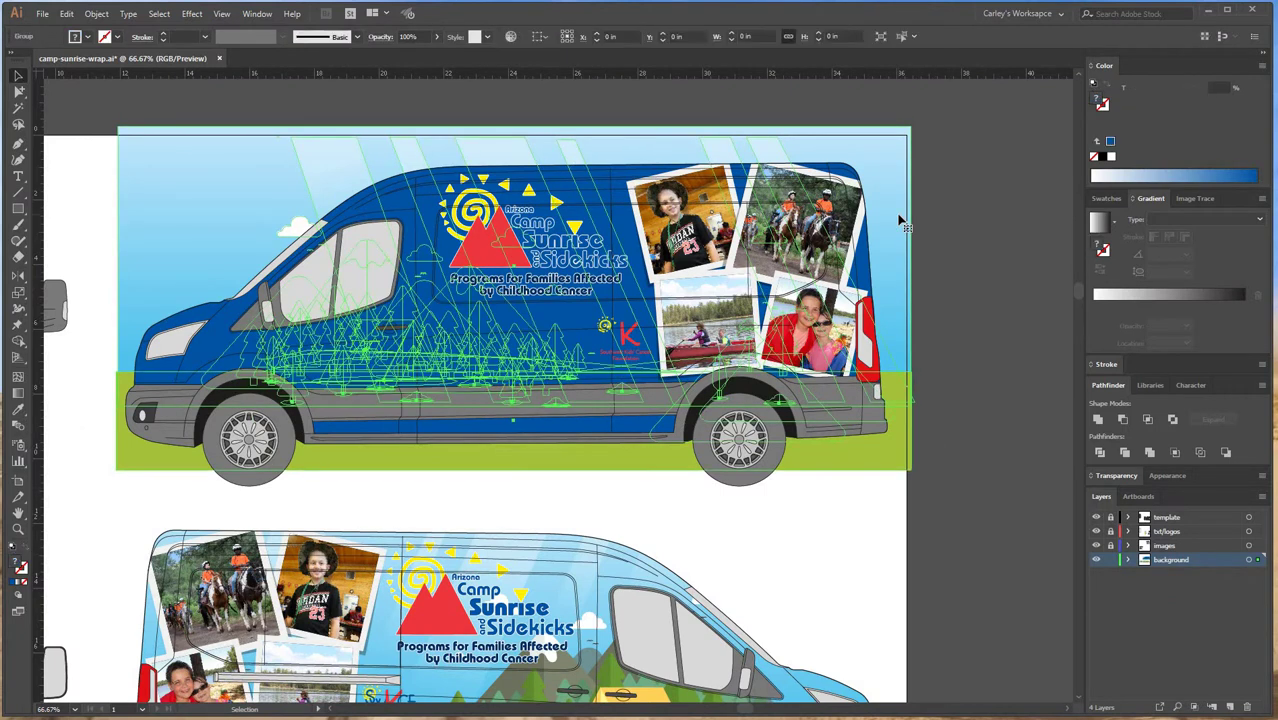
pyautogui.click(772, 37)
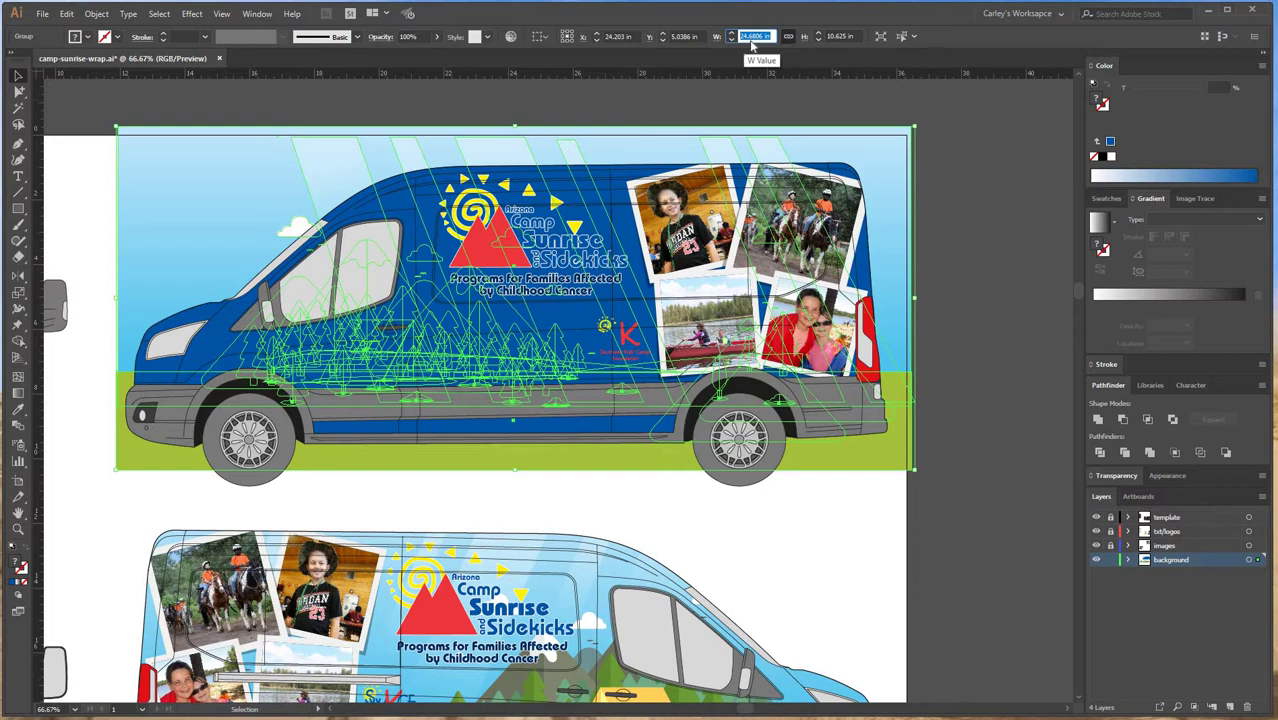
pyautogui.click(956, 150)
pyautogui.click(912, 230)
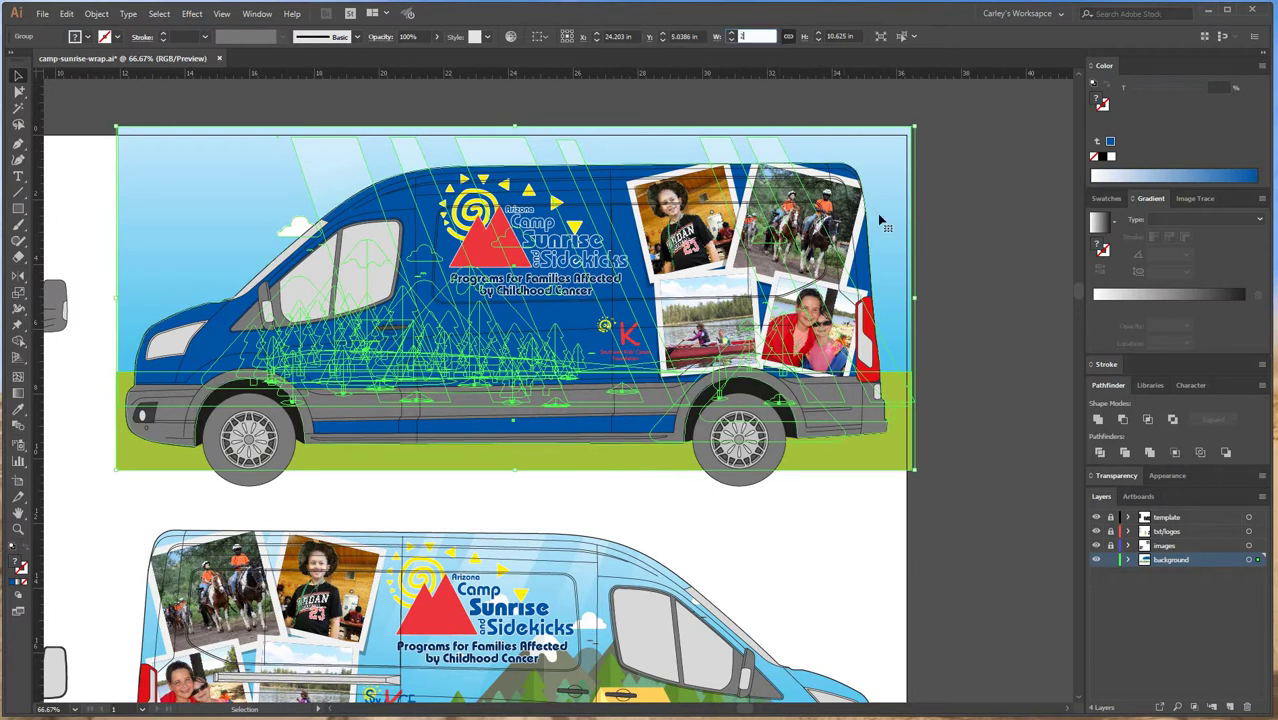
pyautogui.write('200')
pyautogui.press('Return')
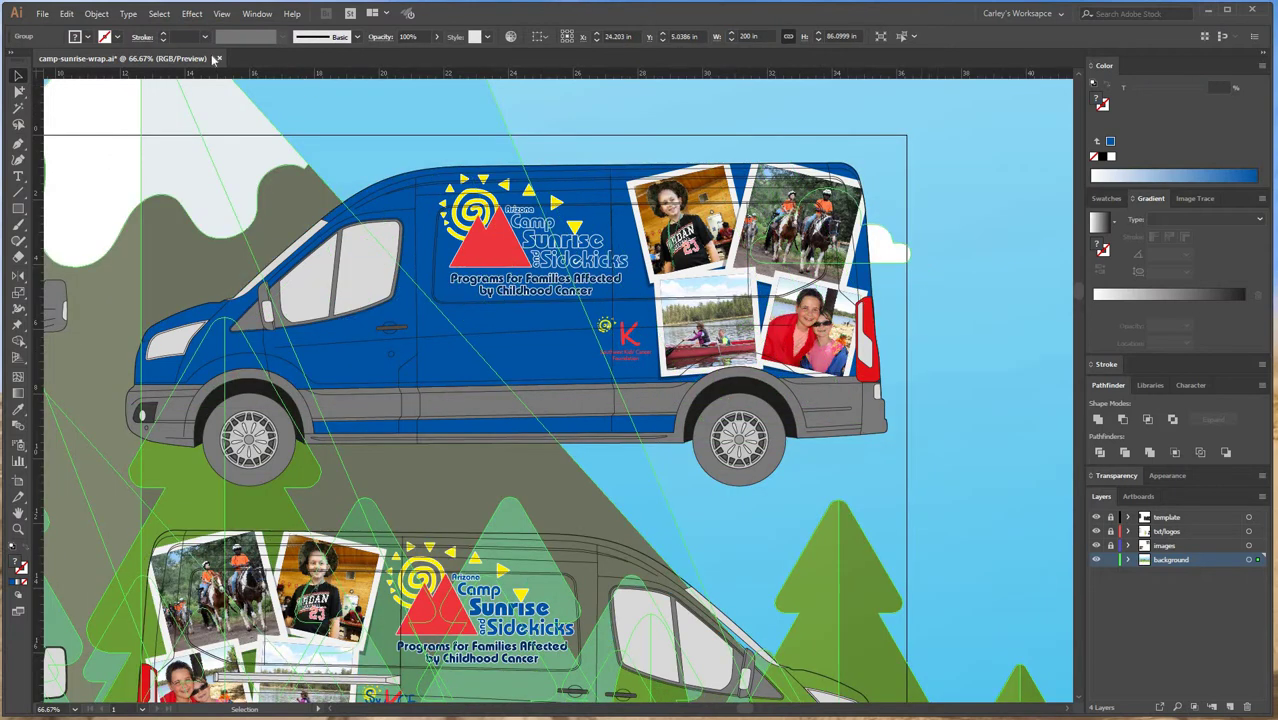
# Rasterize the upper van's background group in RGB at High (300 ppi) with a transparent background.
pyautogui.click(96, 14)
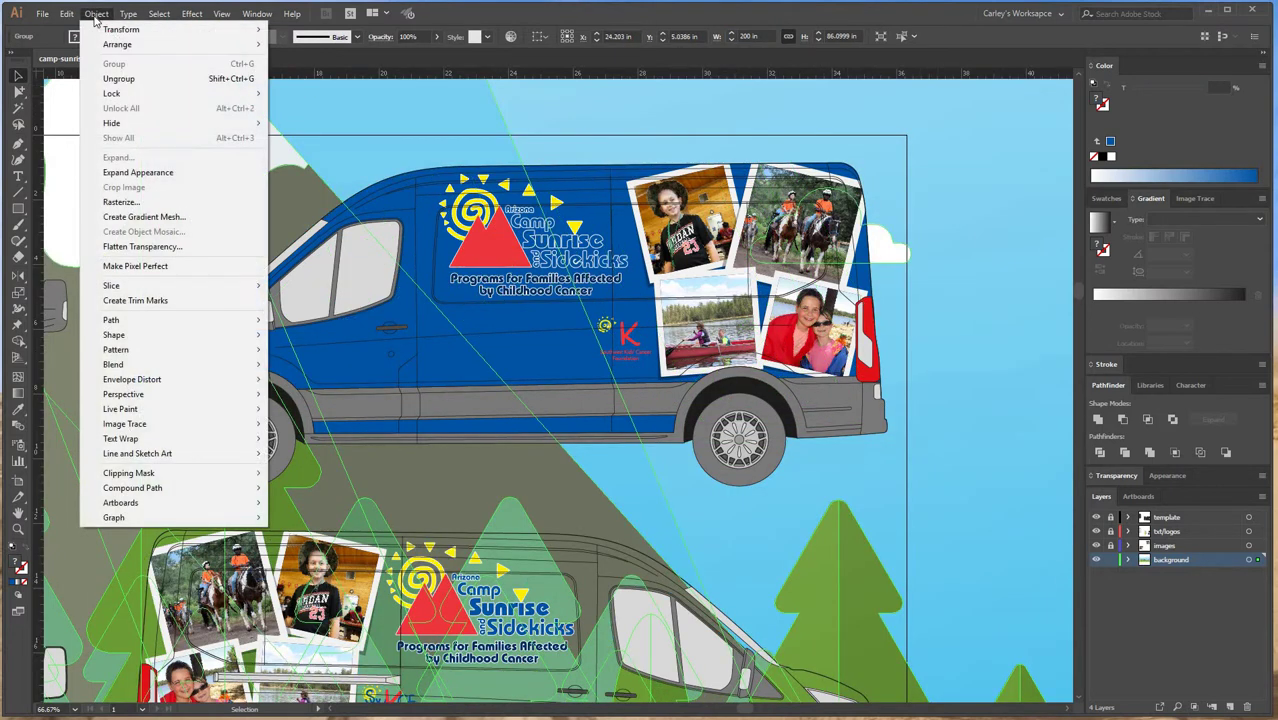
pyautogui.click(130, 204)
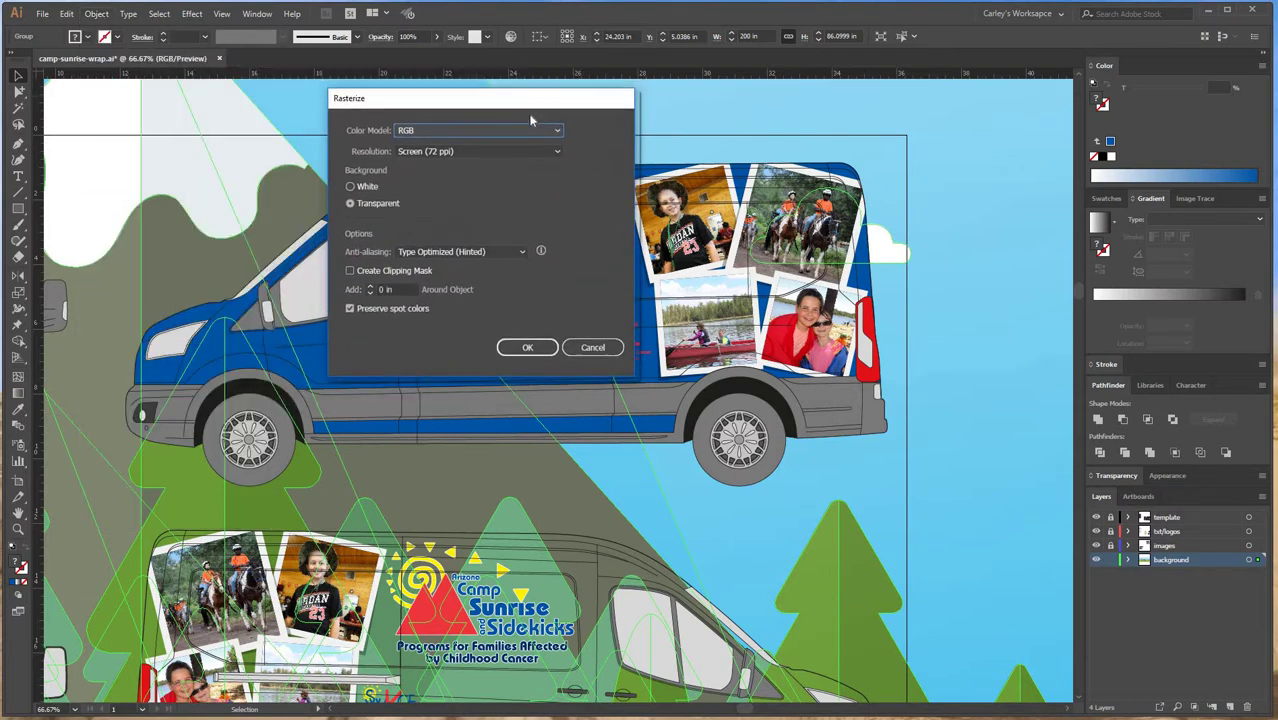
pyautogui.click(405, 223)
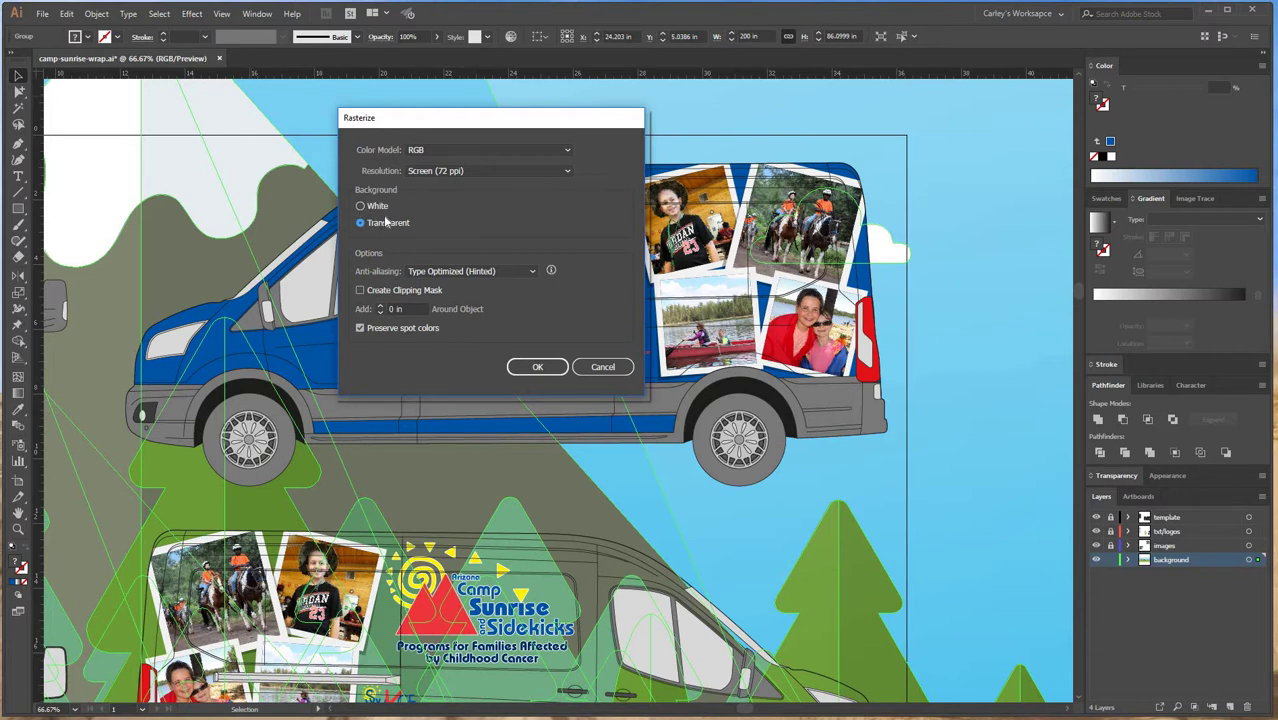
pyautogui.click(440, 172)
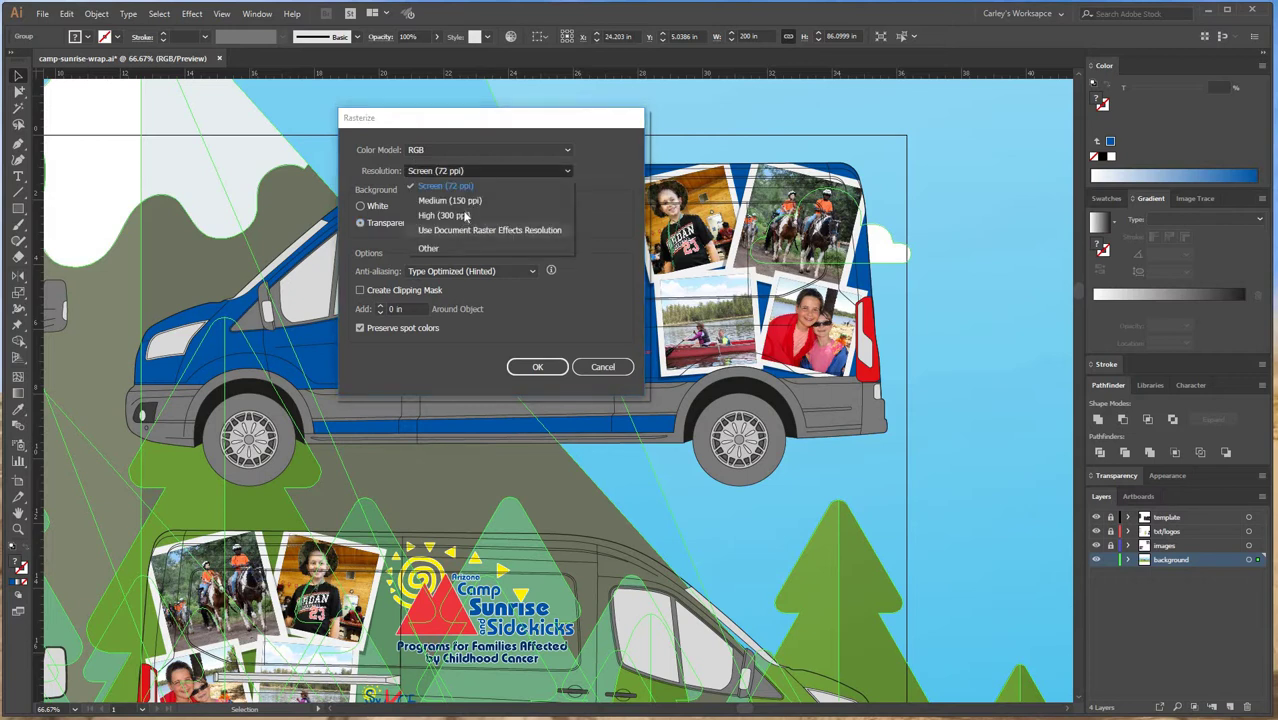
pyautogui.click(466, 217)
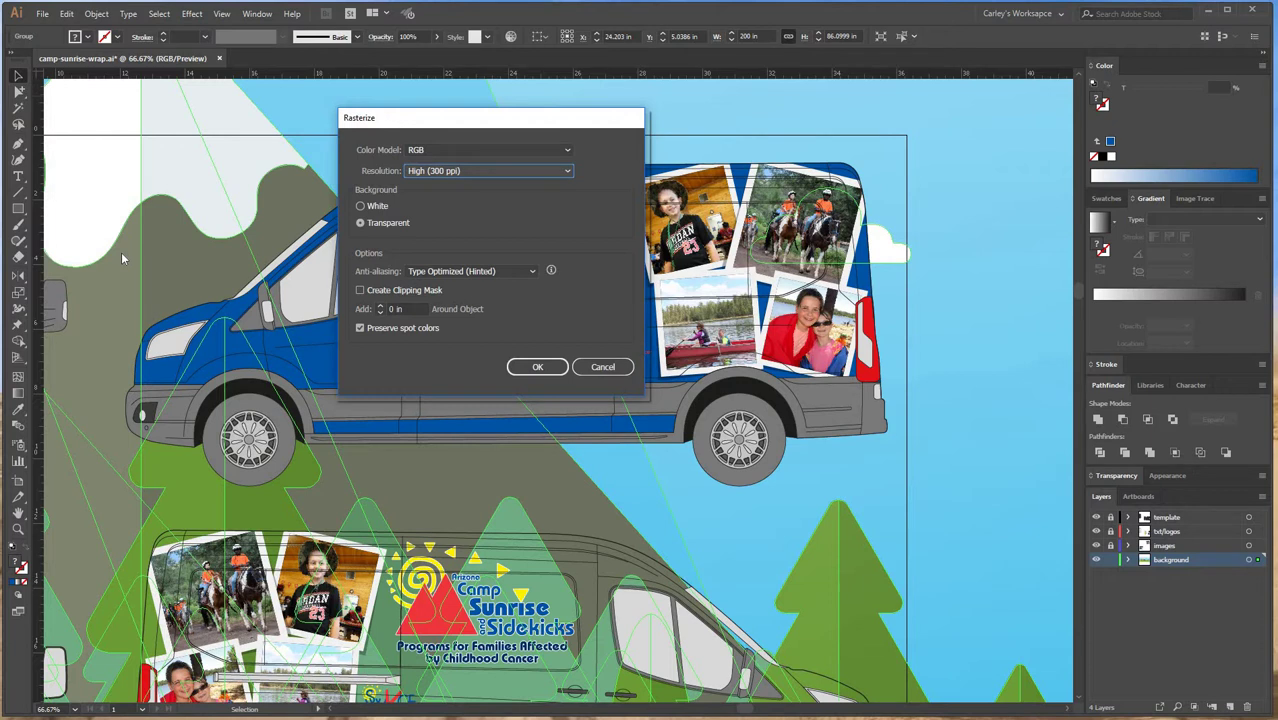
pyautogui.click(553, 368)
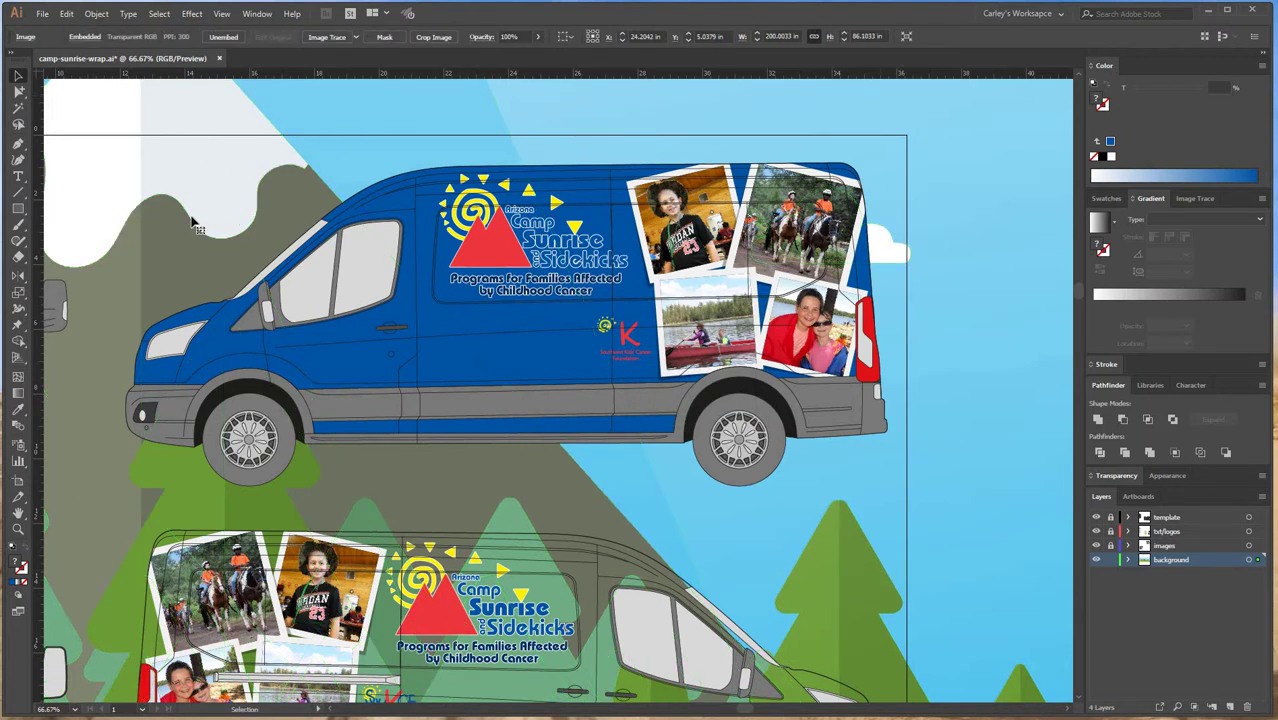
# Scale the rasterized background image proportionally to a width of 24.6806 in, and deselect it.
pyautogui.doubleClick(771, 36)
pyautogui.write('200')
pyautogui.click(793, 33)
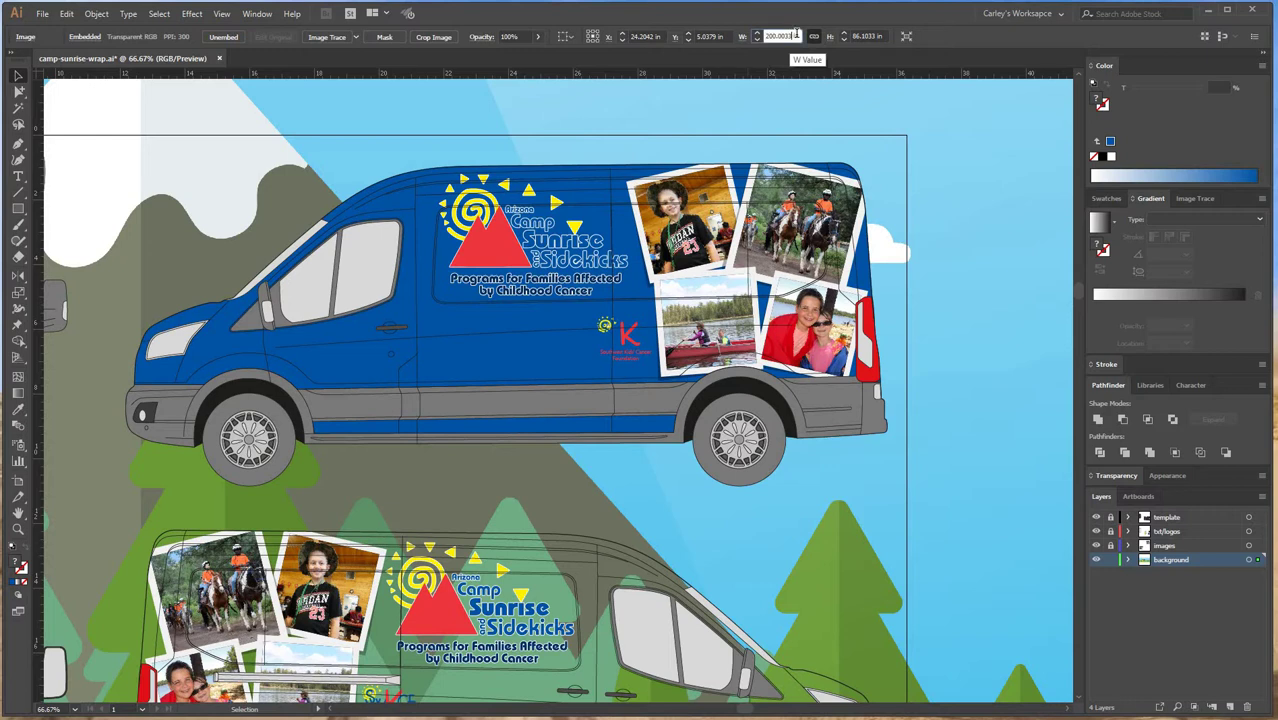
pyautogui.doubleClick(786, 35)
pyautogui.hotkey('ctrl', 'c')
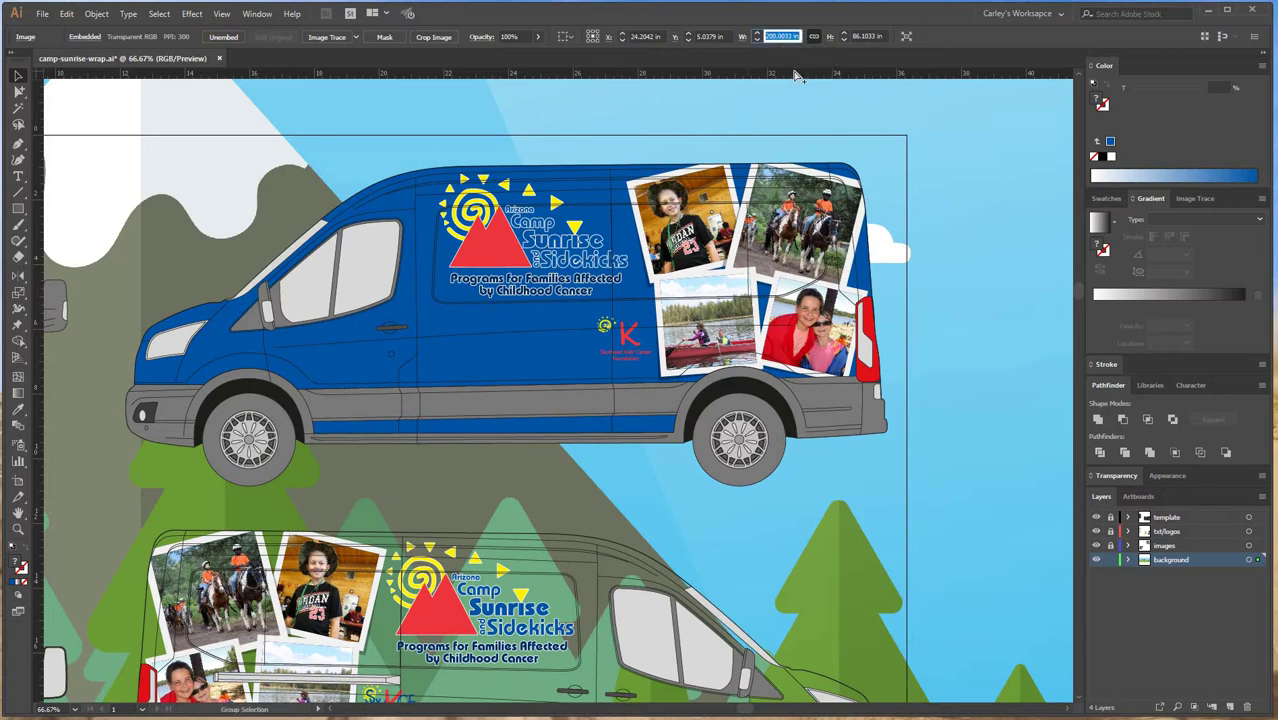
pyautogui.hotkey('ctrl', 'v')
pyautogui.press('Return')
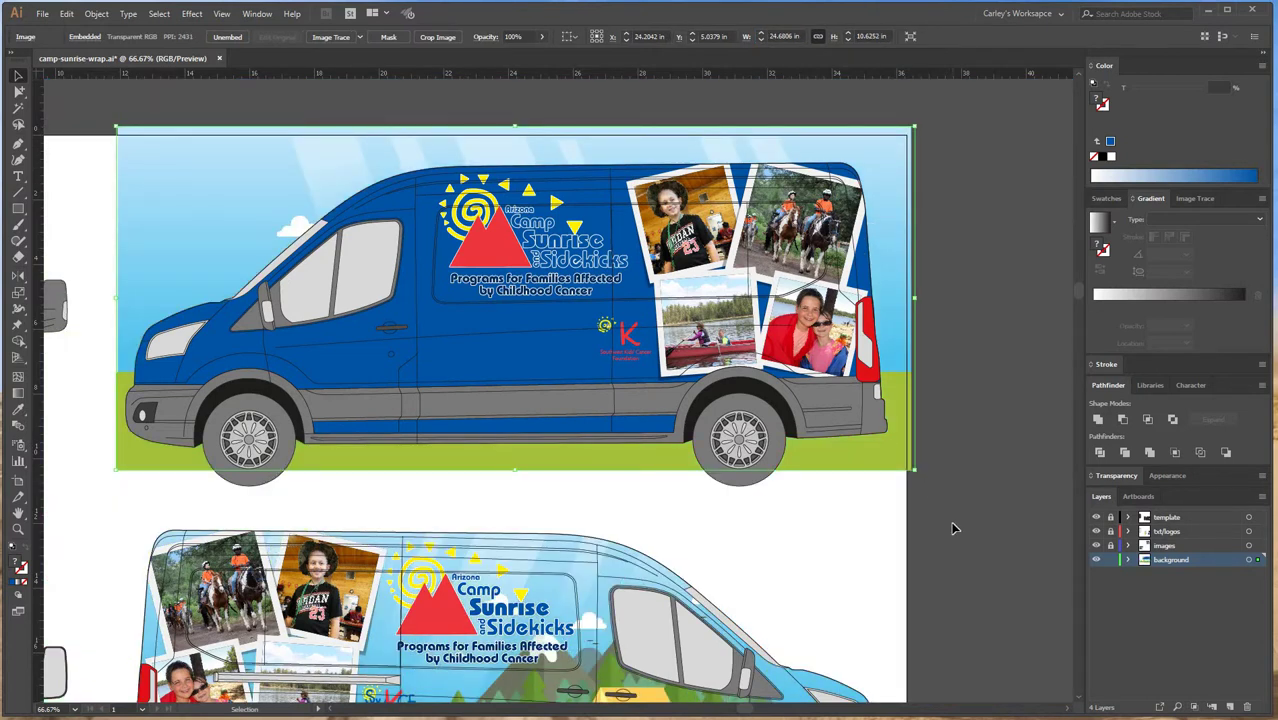
pyautogui.click(938, 512)
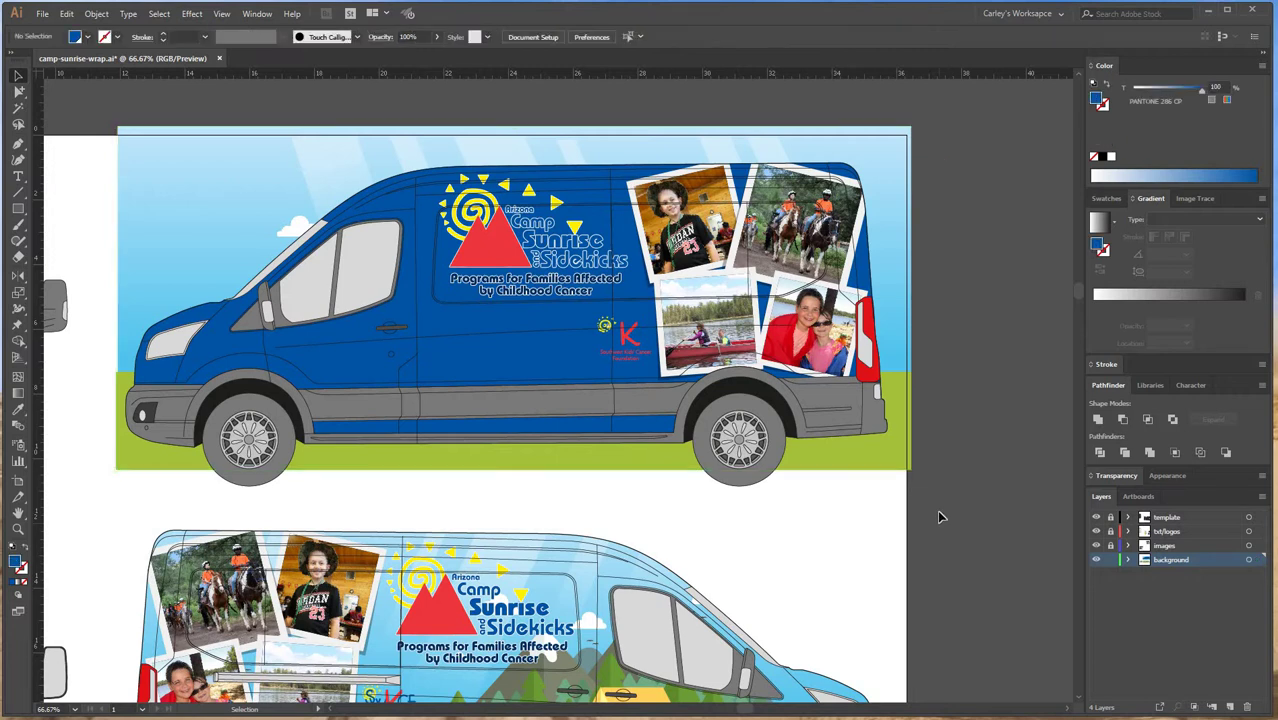
# Select the blue van outline over the rasterized background and swap its fill and stroke, leaving it without a fill.
pyautogui.click(304, 219)
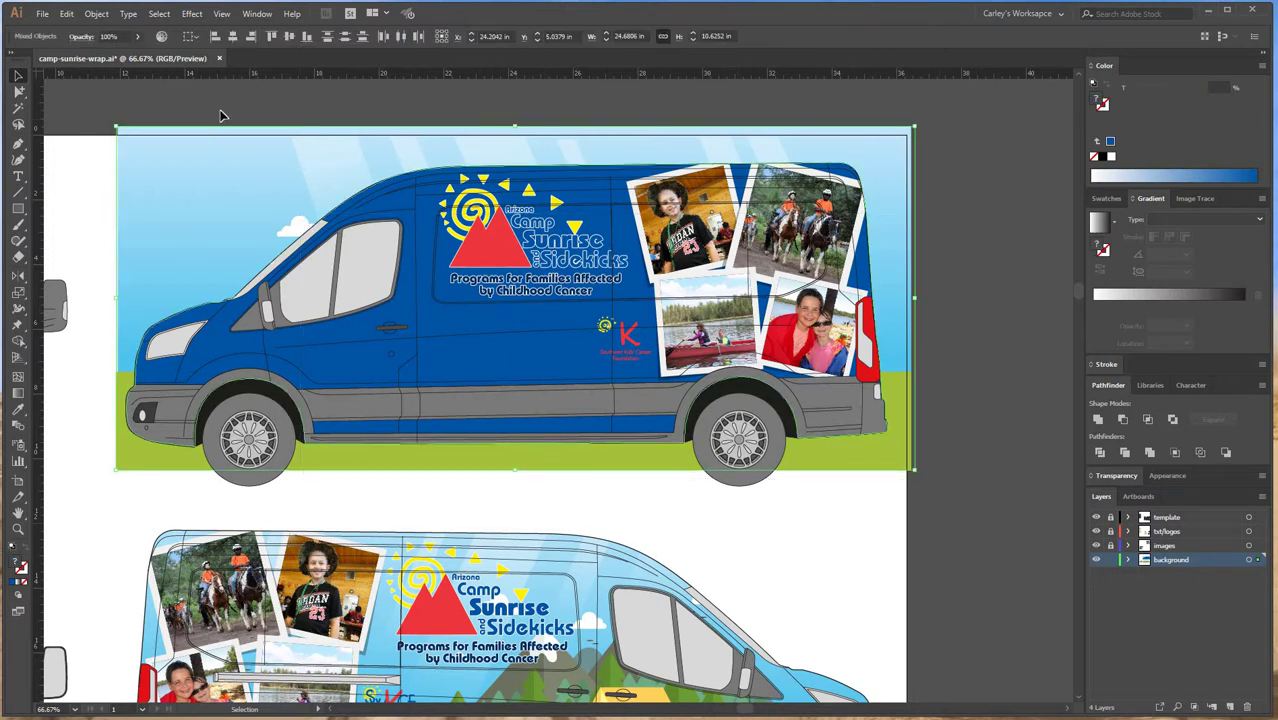
pyautogui.hotkey('ctrl', 'shift', 'a')
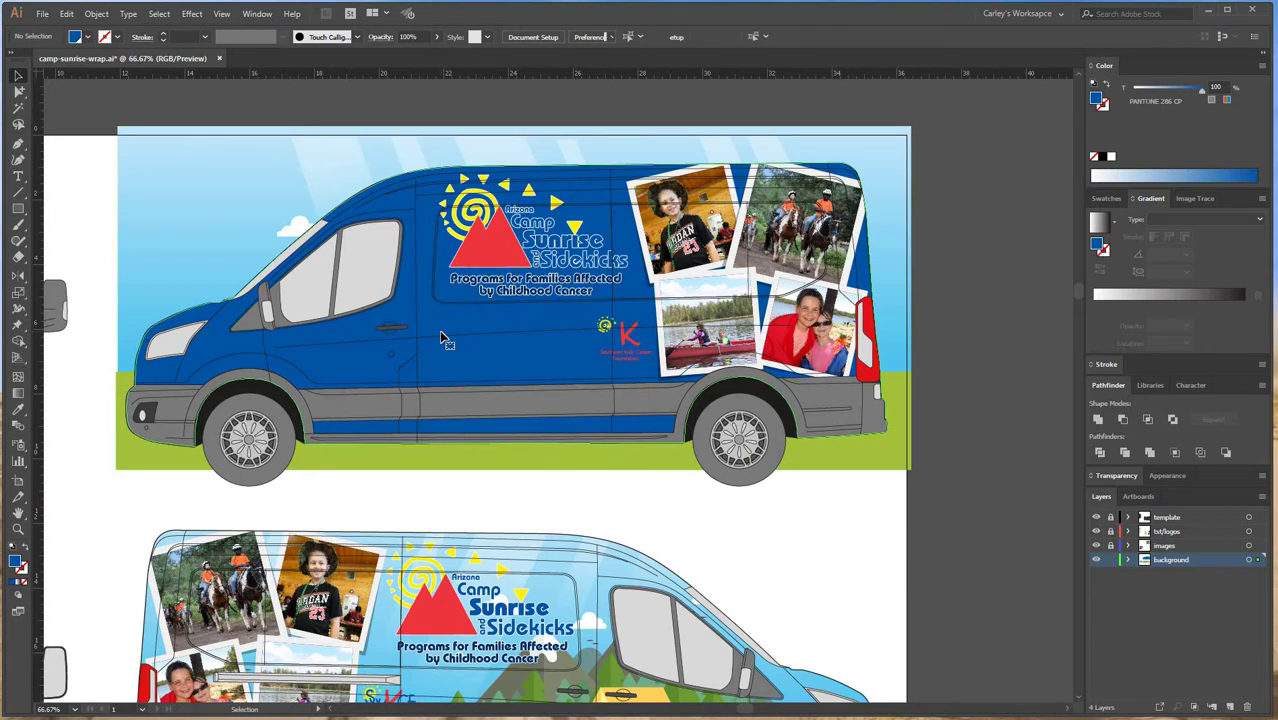
pyautogui.click(442, 337)
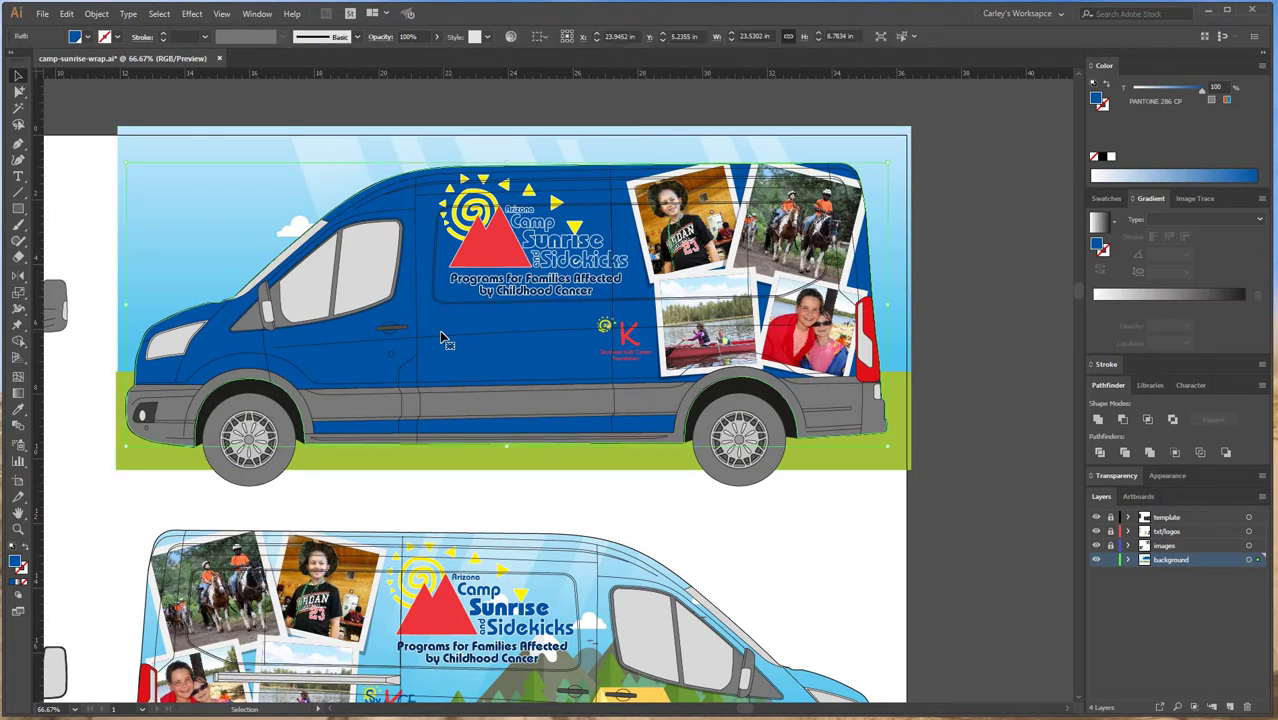
pyautogui.click(24, 570)
pyautogui.click(919, 548)
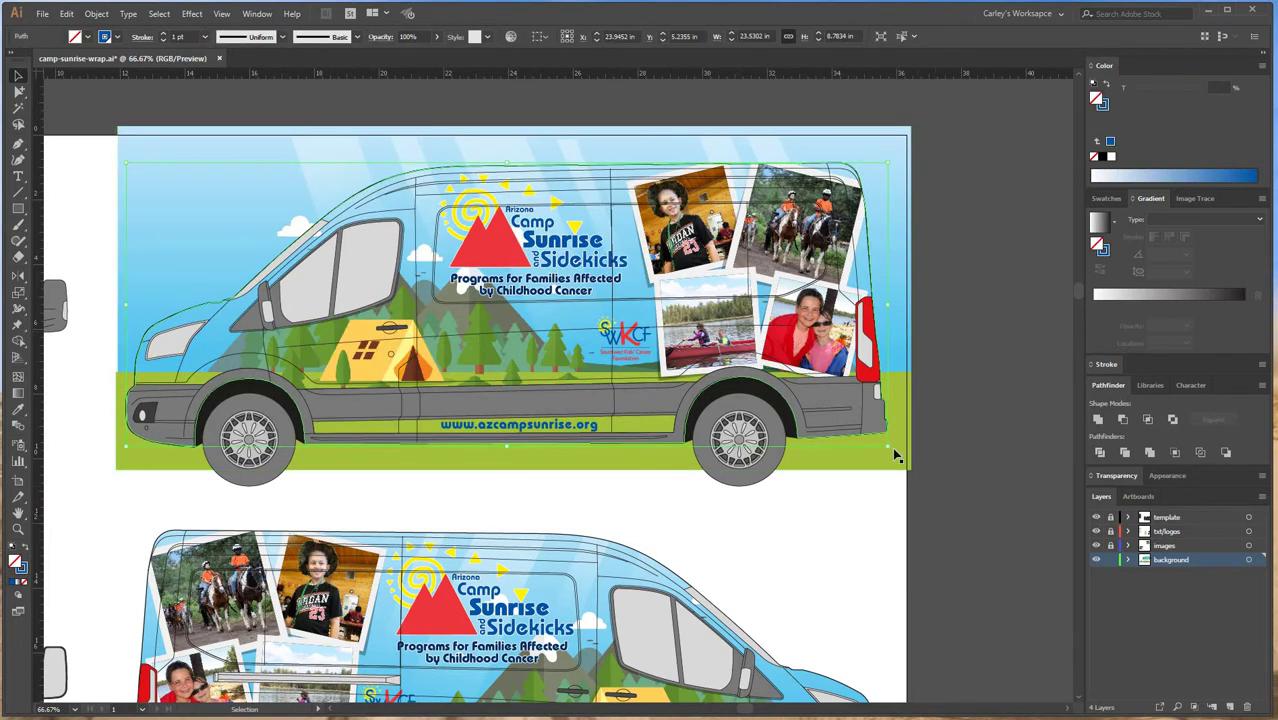
# Select the upper van's rasterized background together with the van outline and make a clipping mask from them.
pyautogui.click(670, 450)
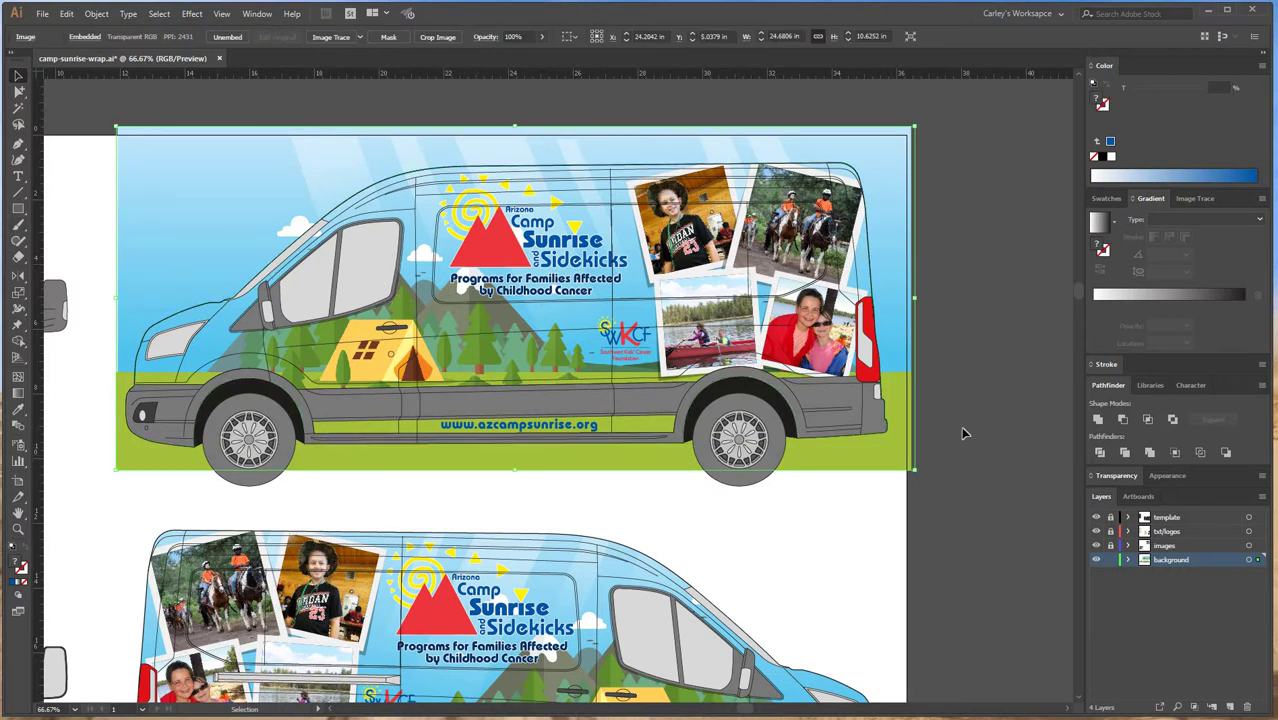
pyautogui.moveTo(969, 466); pyautogui.dragTo(128, 121)
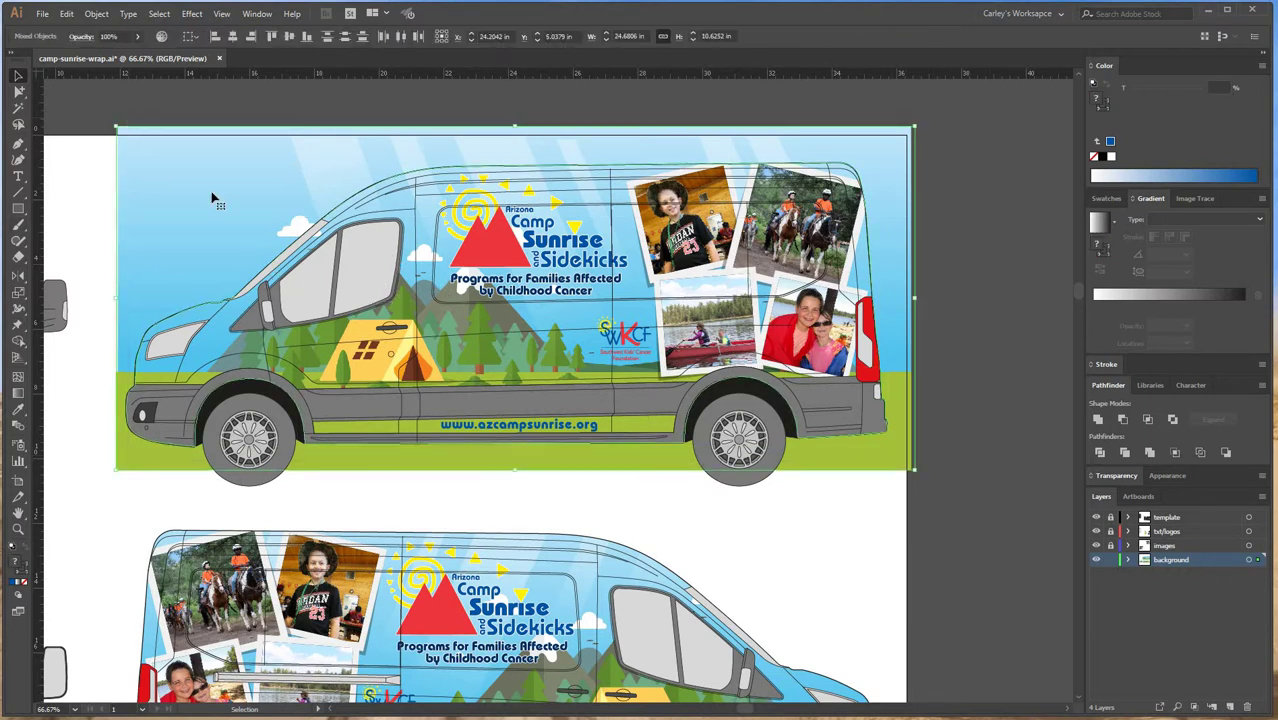
pyautogui.rightClick(278, 224)
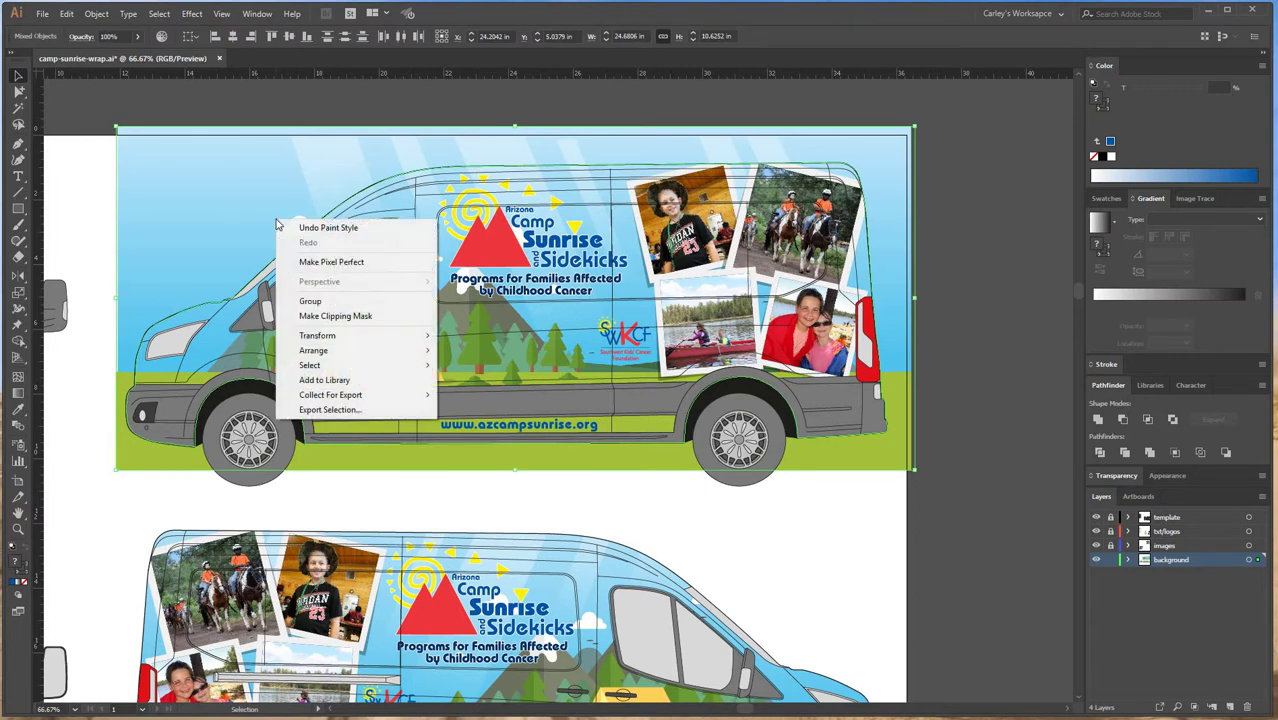
pyautogui.click(310, 316)
pyautogui.click(903, 525)
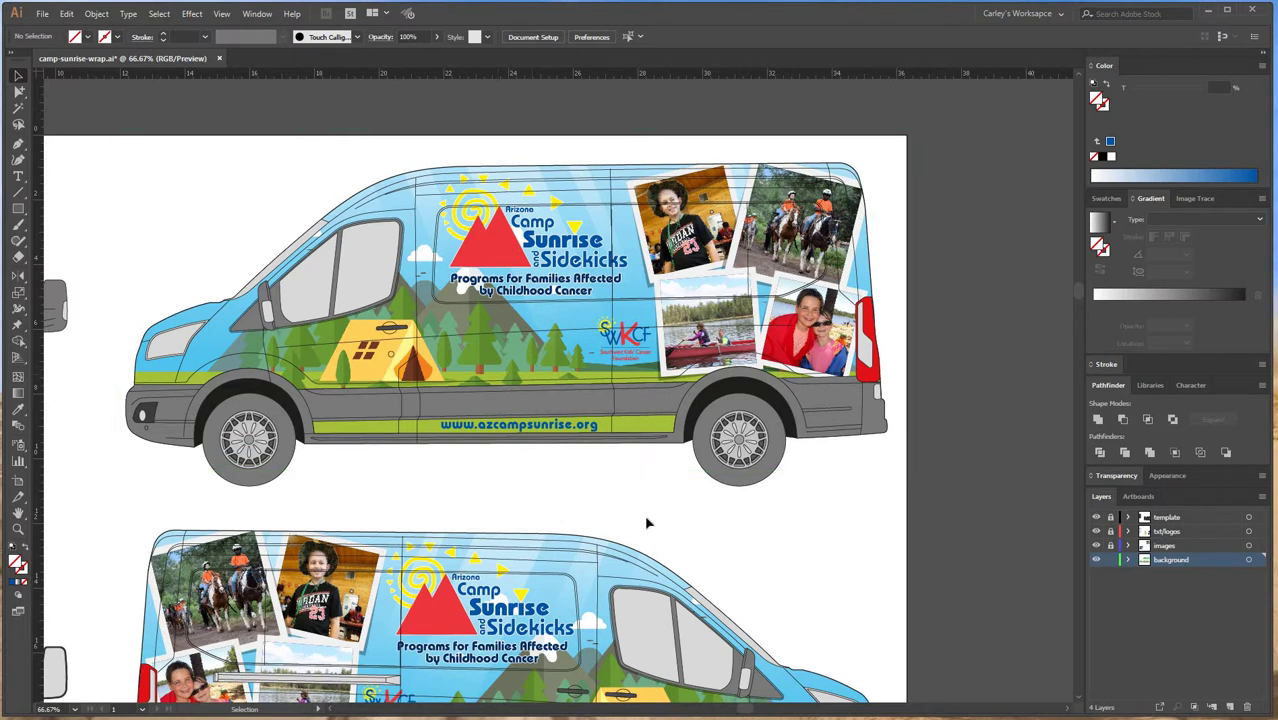
# Examine the edge sharpness of the upper van's rasterized trees, mountains and clouds at 1000% zoom.
pyautogui.moveTo(529, 469); pyautogui.dragTo(567, 492)
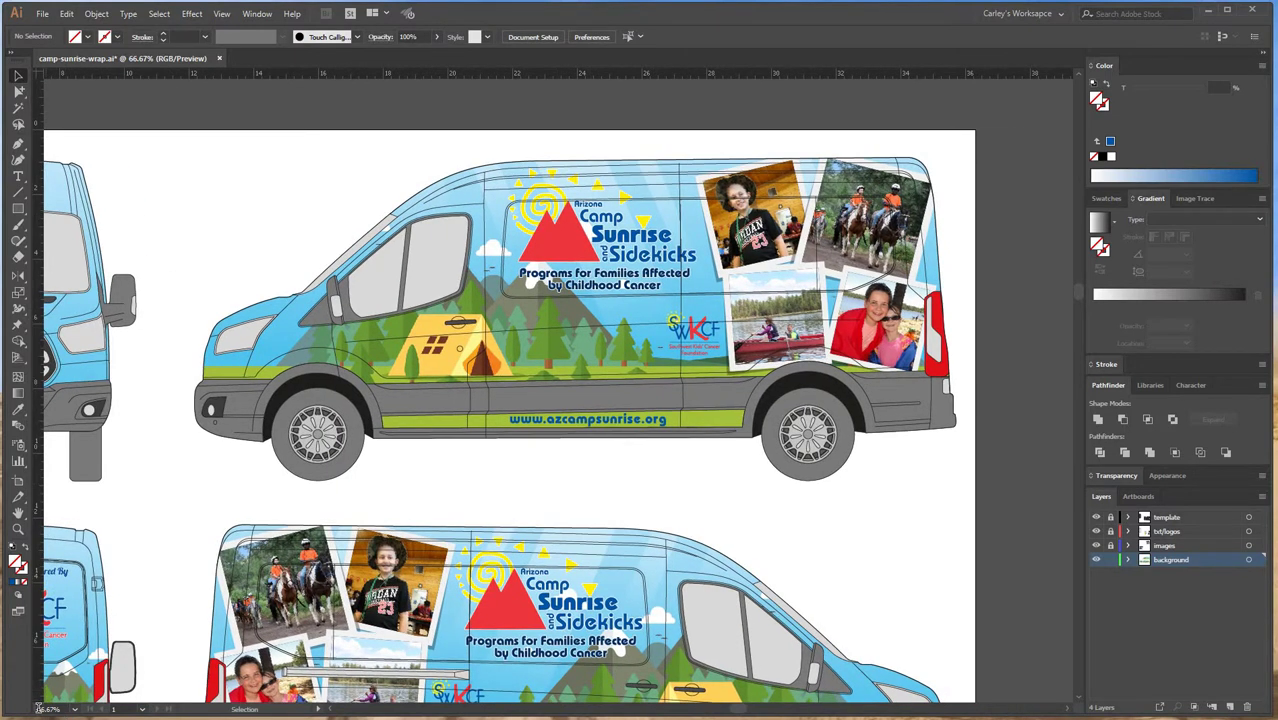
pyautogui.click(52, 708)
pyautogui.write('1000')
pyautogui.press('Return')
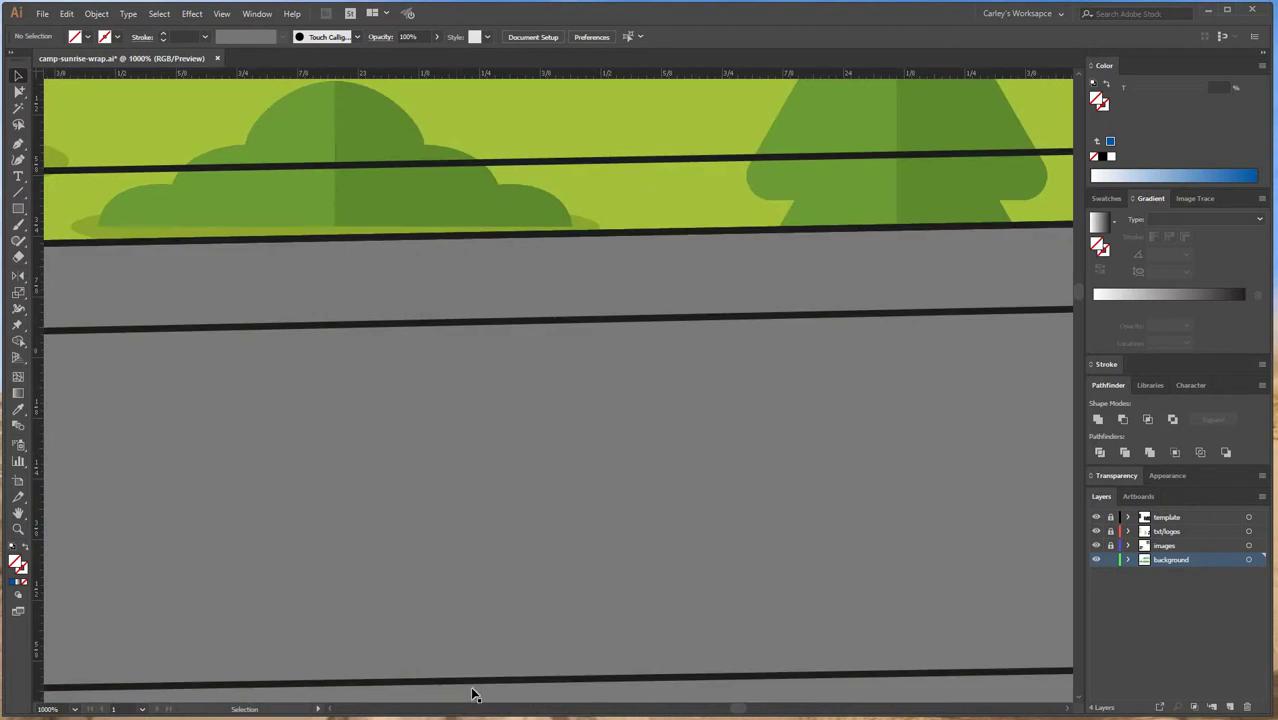
pyautogui.scroll(10, 480, 680)
pyautogui.scroll(3, 491, 662)
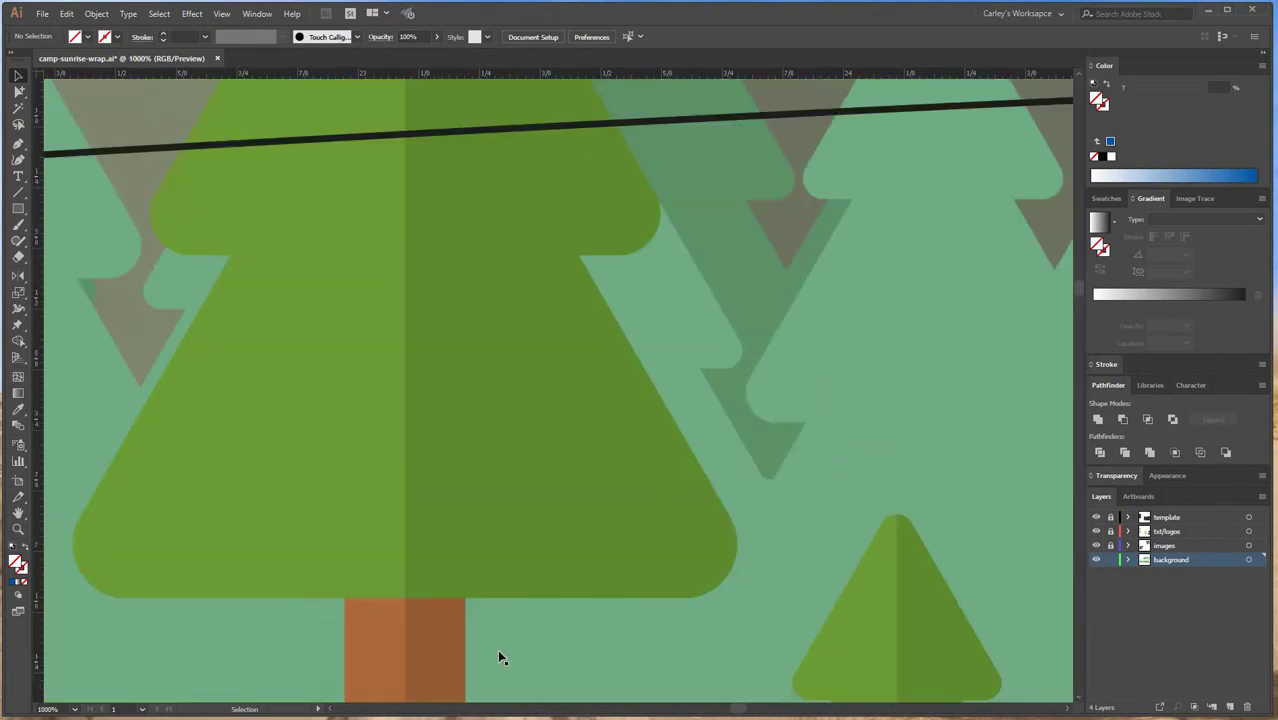
pyautogui.moveTo(250, 228); pyautogui.dragTo(336, 656)
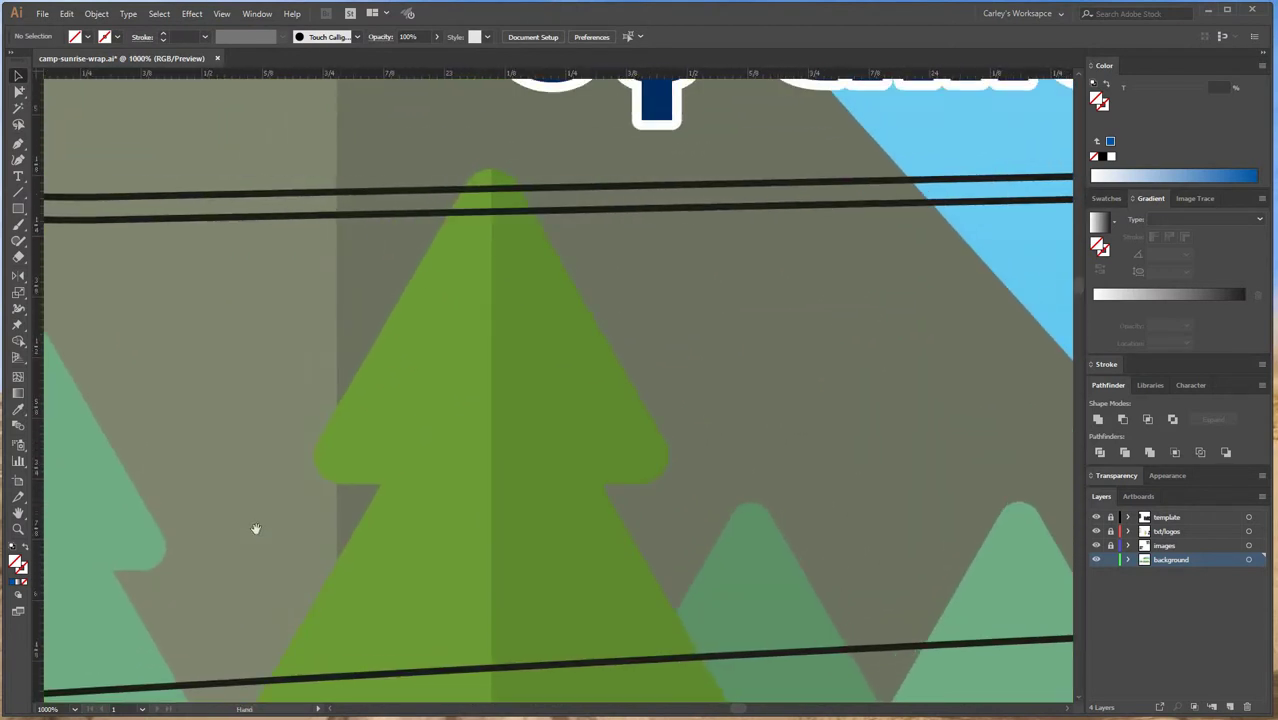
pyautogui.moveTo(346, 530); pyautogui.dragTo(808, 476)
pyautogui.moveTo(298, 289); pyautogui.dragTo(545, 700)
pyautogui.moveTo(738, 376); pyautogui.dragTo(640, 534)
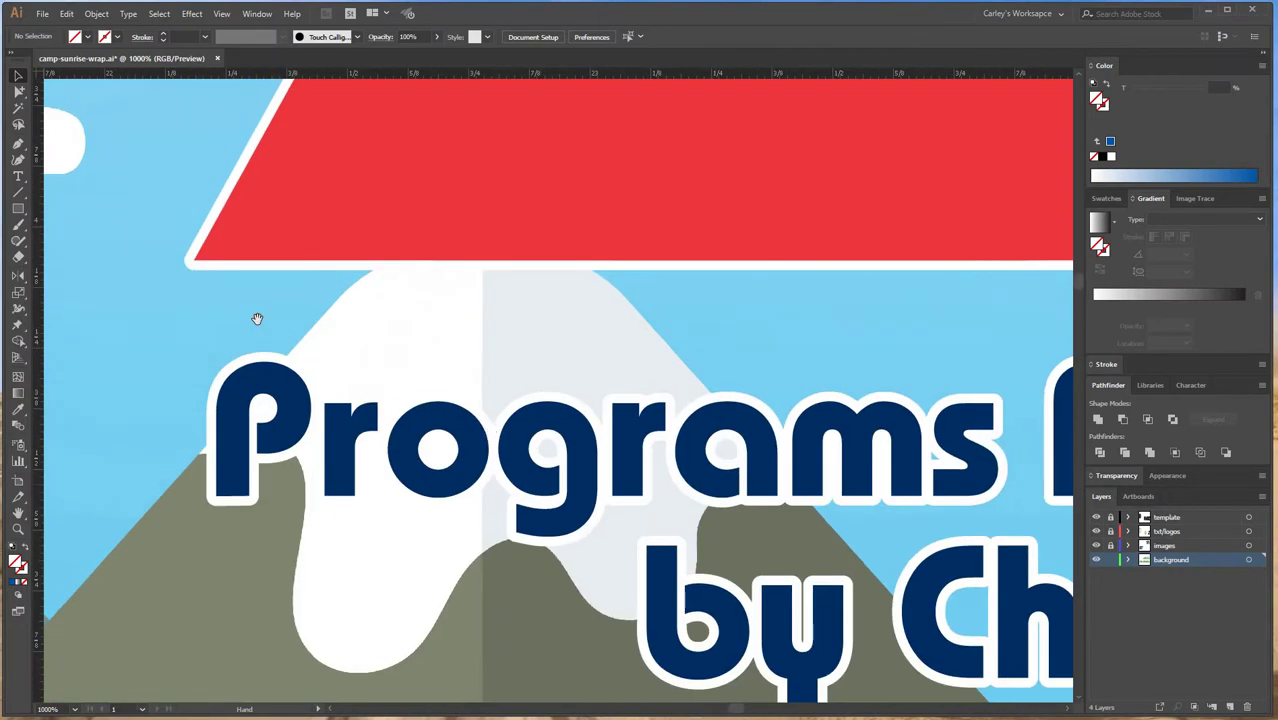
pyautogui.moveTo(257, 319); pyautogui.dragTo(186, 462)
pyautogui.moveTo(699, 428); pyautogui.dragTo(1048, 573)
# Review the masked background across the full artboard and on the upper van at 50% and 66.67% zoom.
pyautogui.hotkey('ctrl', '1')
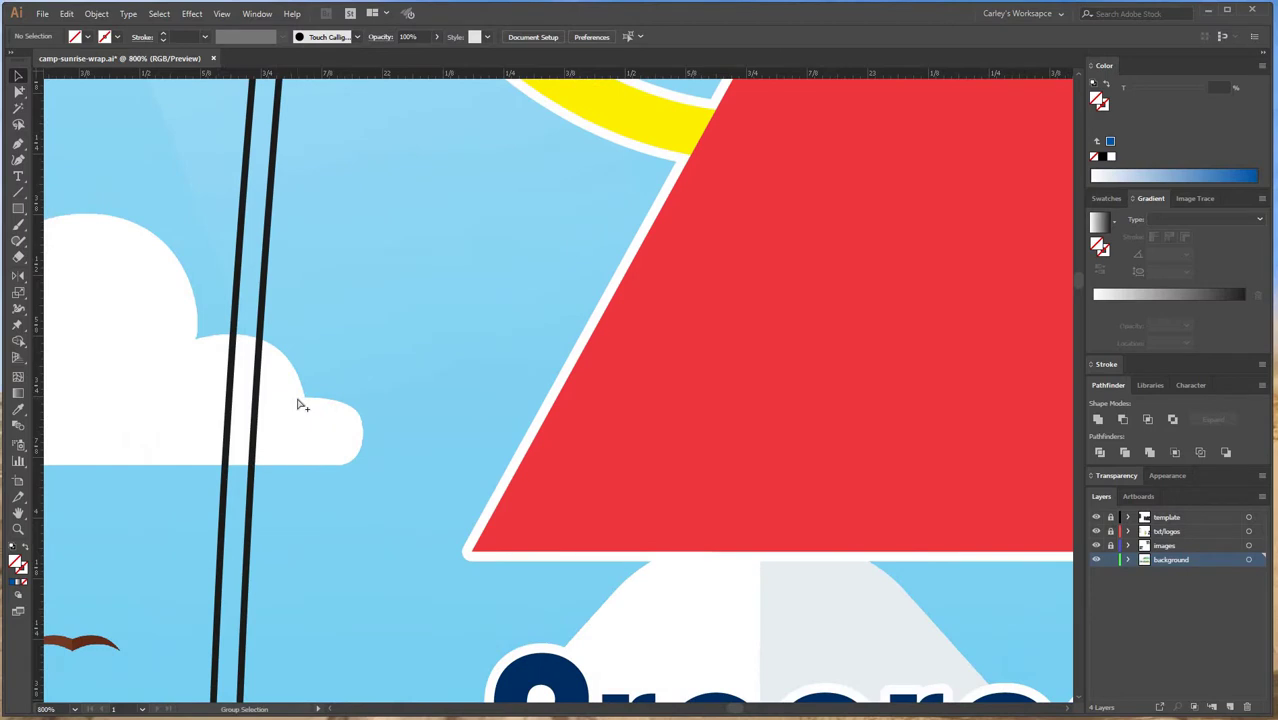
pyautogui.hotkey('ctrl', '-')
pyautogui.hotkey('ctrl', '-')
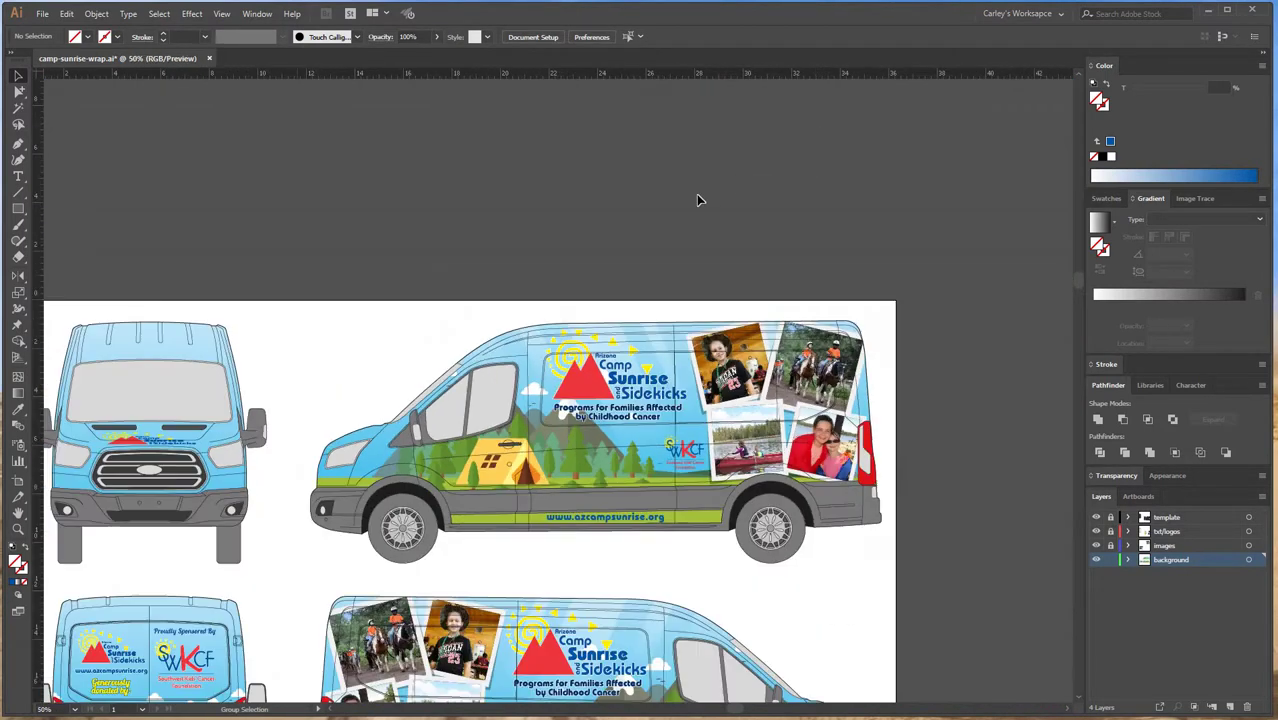
pyautogui.scroll(-2, 768, 520)
pyautogui.moveTo(689, 498); pyautogui.dragTo(792, 426)
pyautogui.scroll(-2, 791, 425)
pyautogui.hscroll(2, 791, 425)
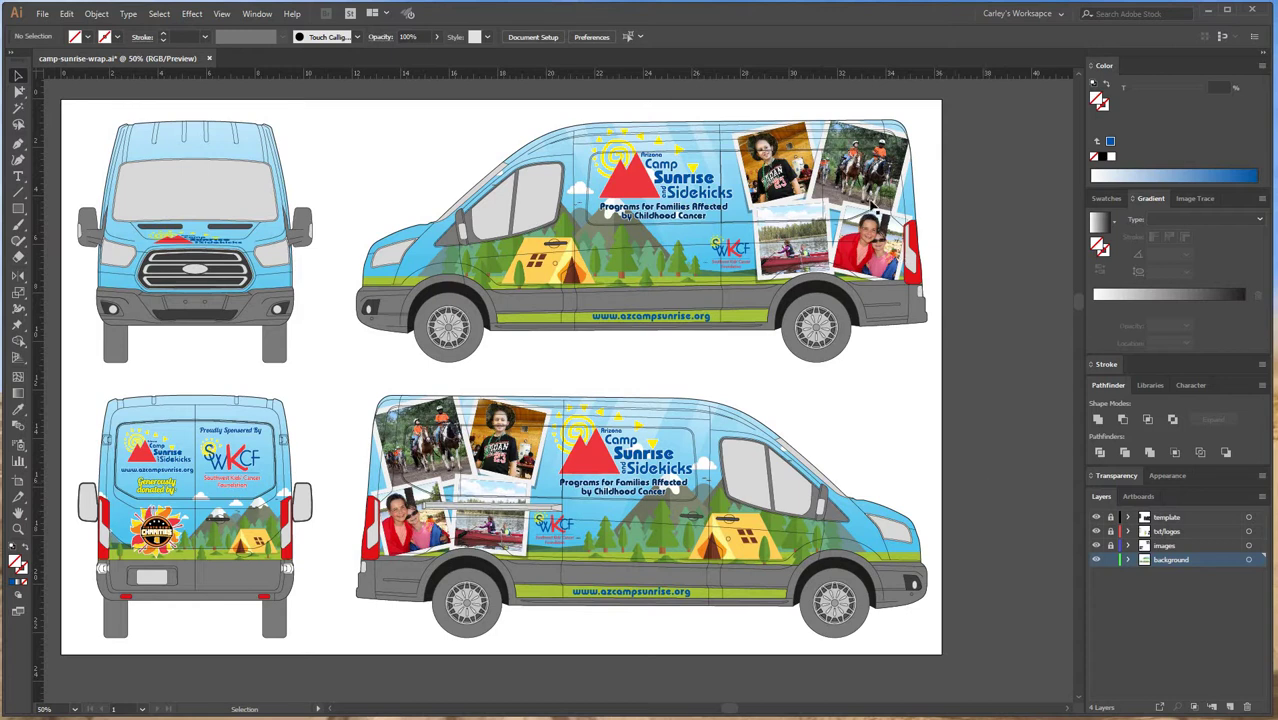
pyautogui.hotkey('ctrl', '=')
pyautogui.moveTo(925, 361); pyautogui.dragTo(717, 496)
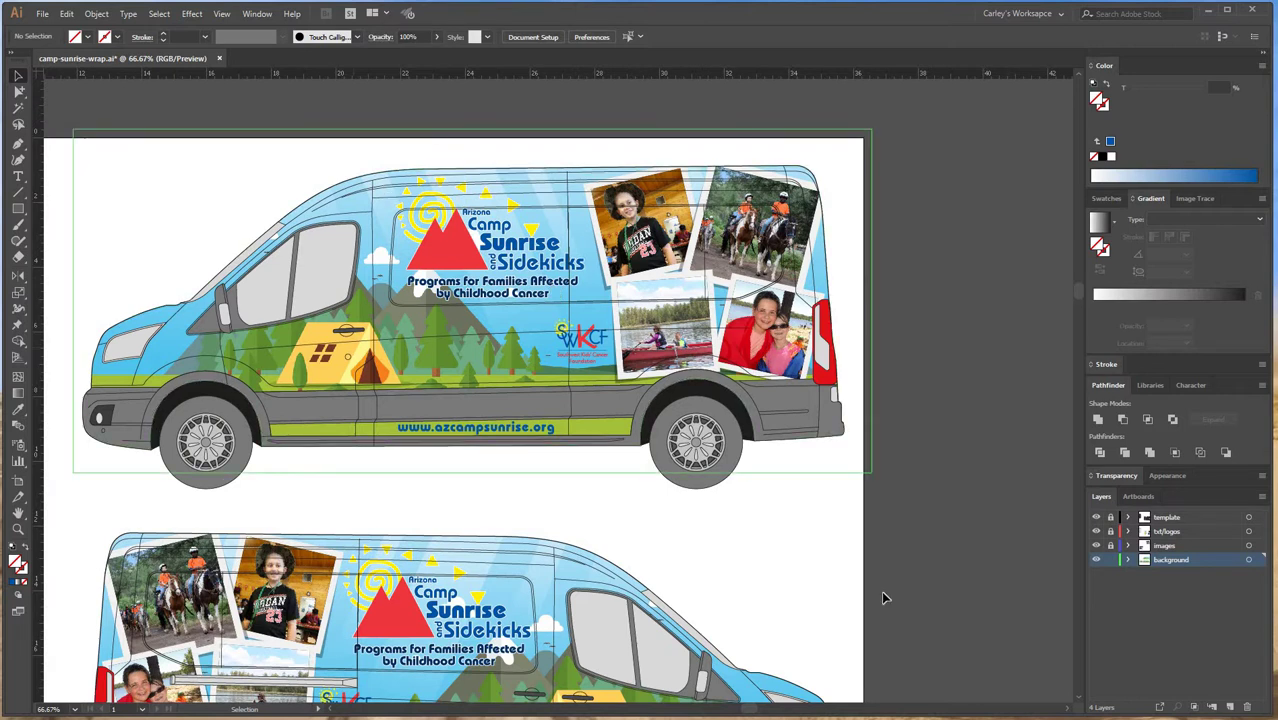
pyautogui.hotkey('ctrl', '-')
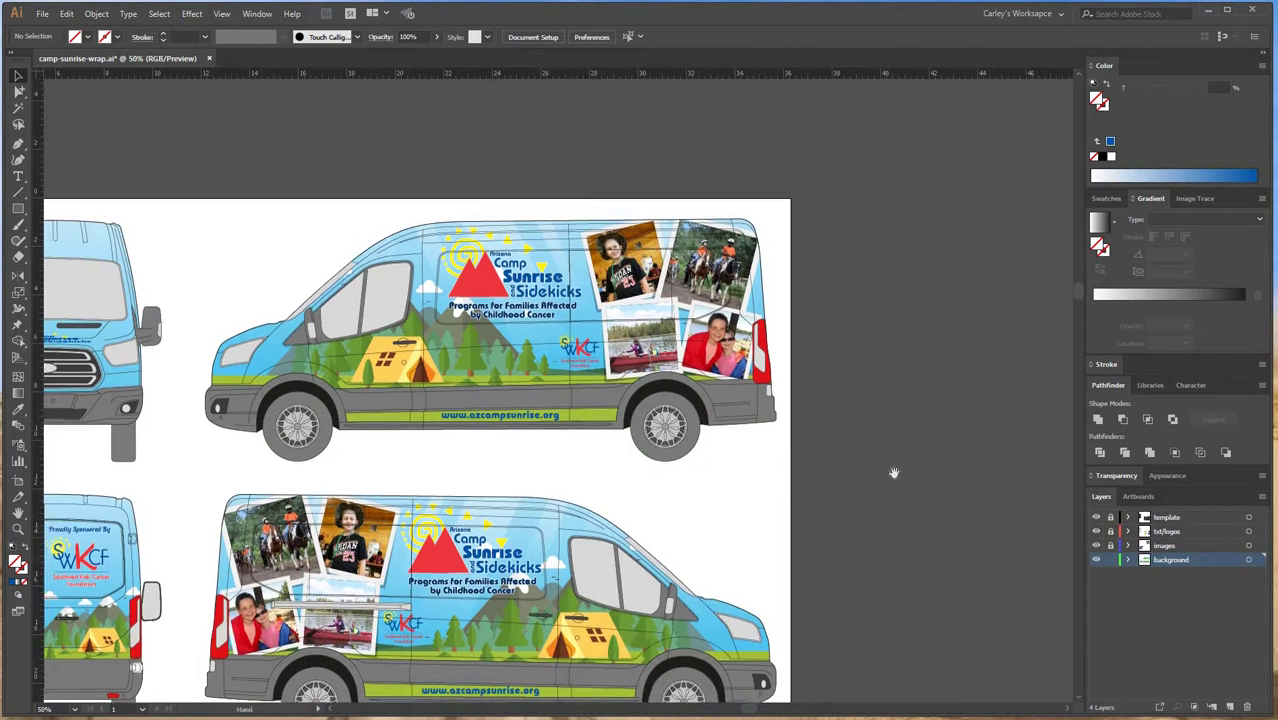